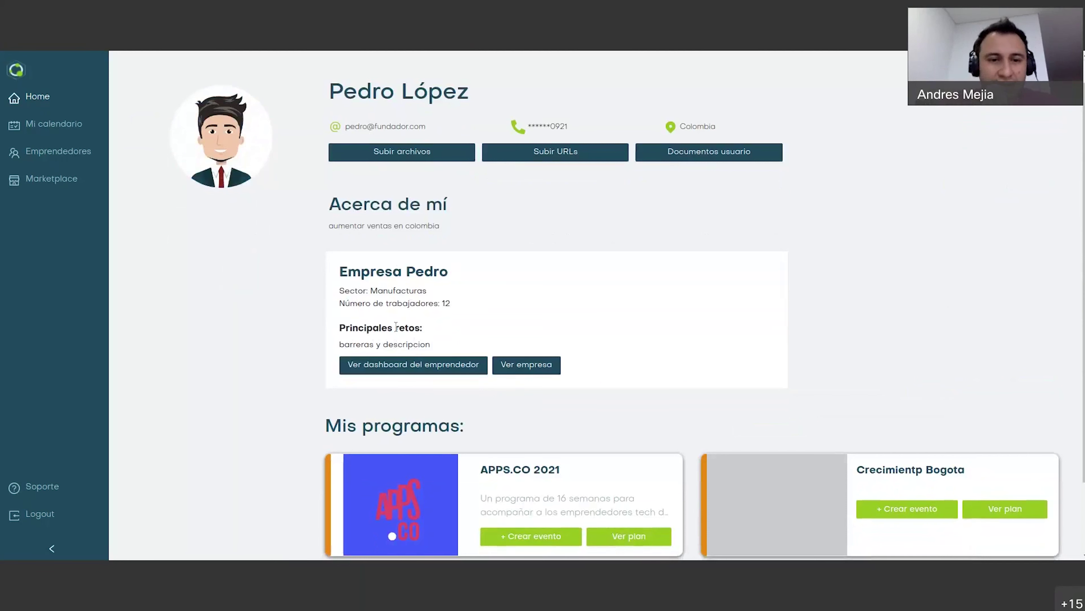
- Open the entrepreneur's dashboard from the profile page and examine the CAC indicator's chart, progress, baseline and target
scroll(396, 327, "up", 1)
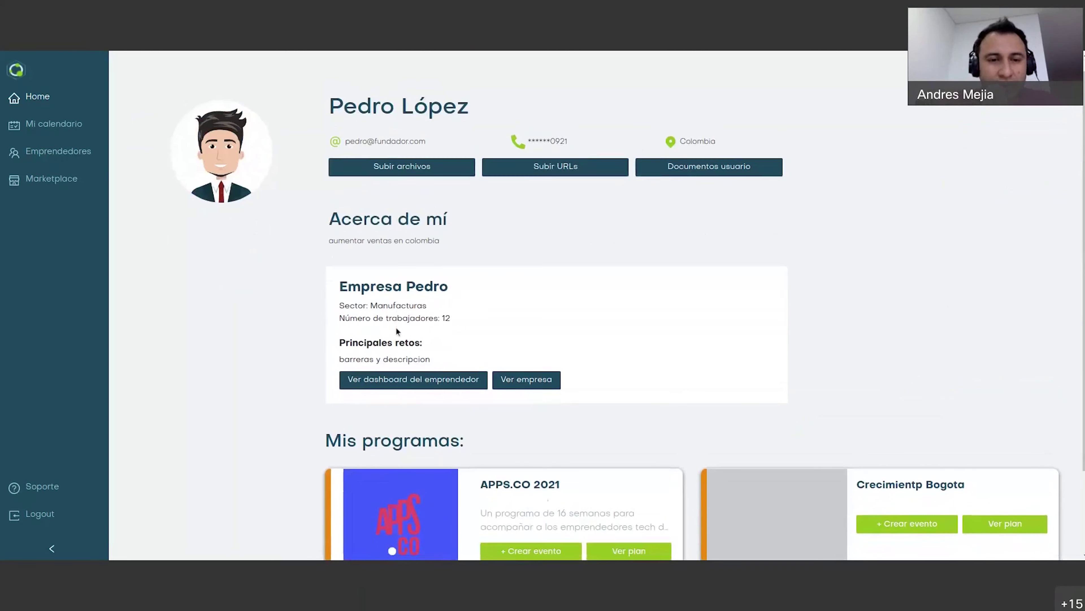
scroll(396, 326, "down", 1)
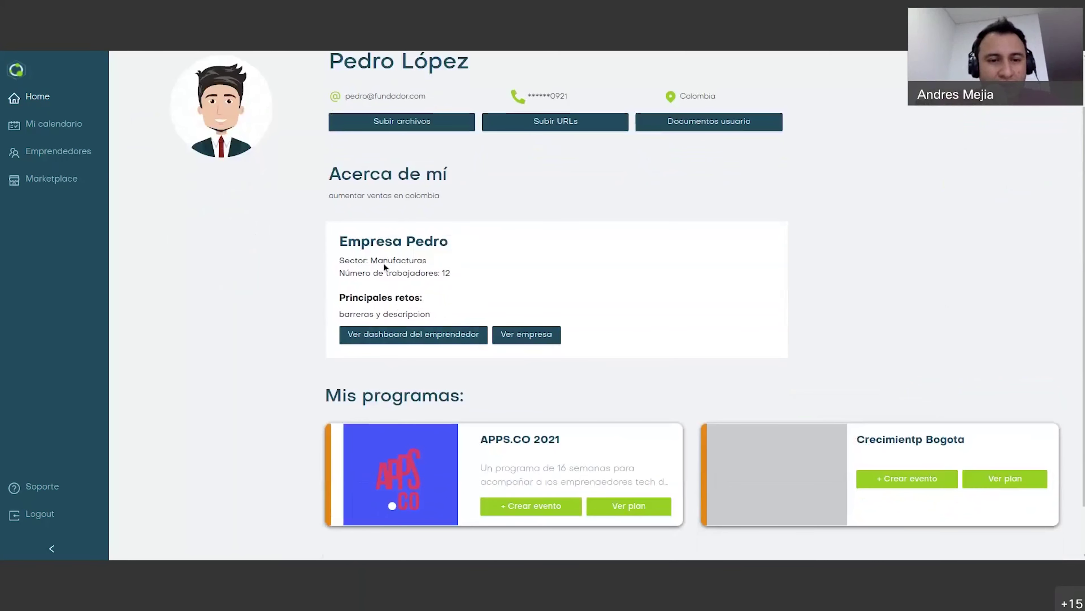
left_click(445, 341)
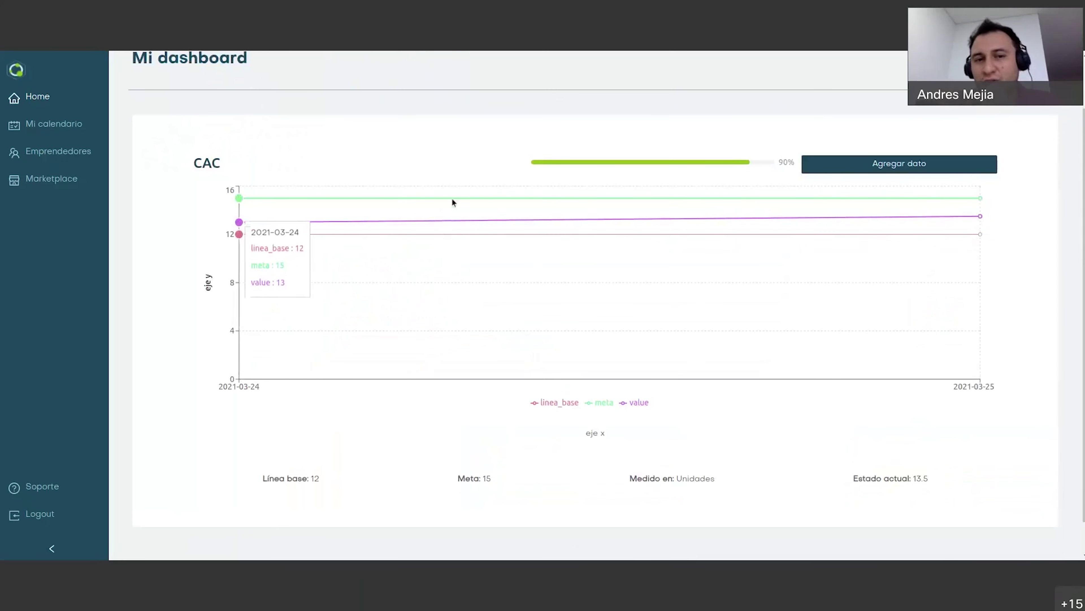
scroll(436, 295, "down", 1)
scroll(436, 294, "up", 3)
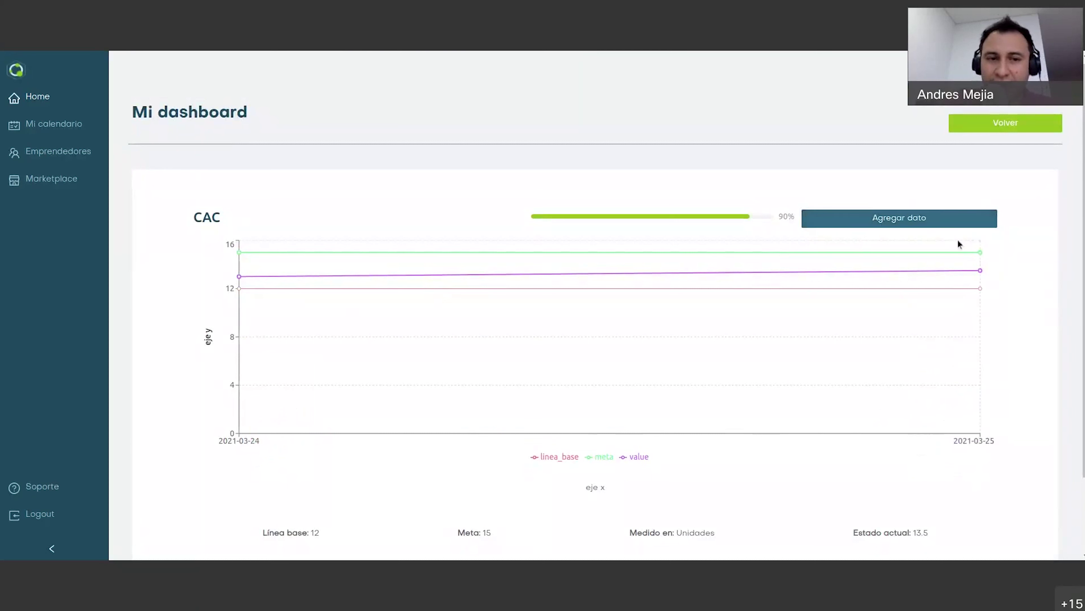
left_click(945, 223)
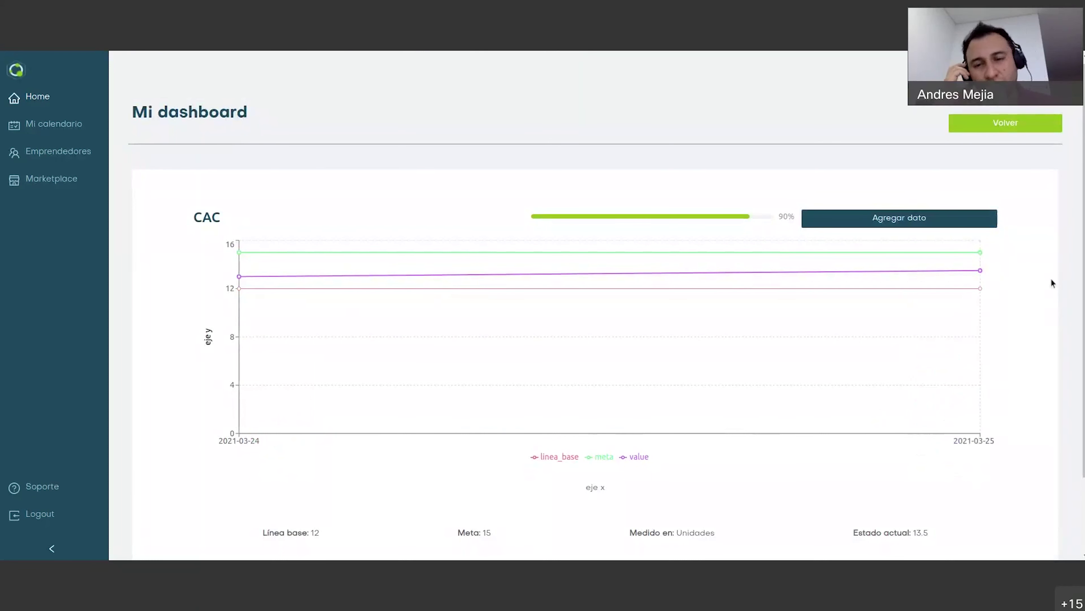
scroll(1051, 279, "down", 2)
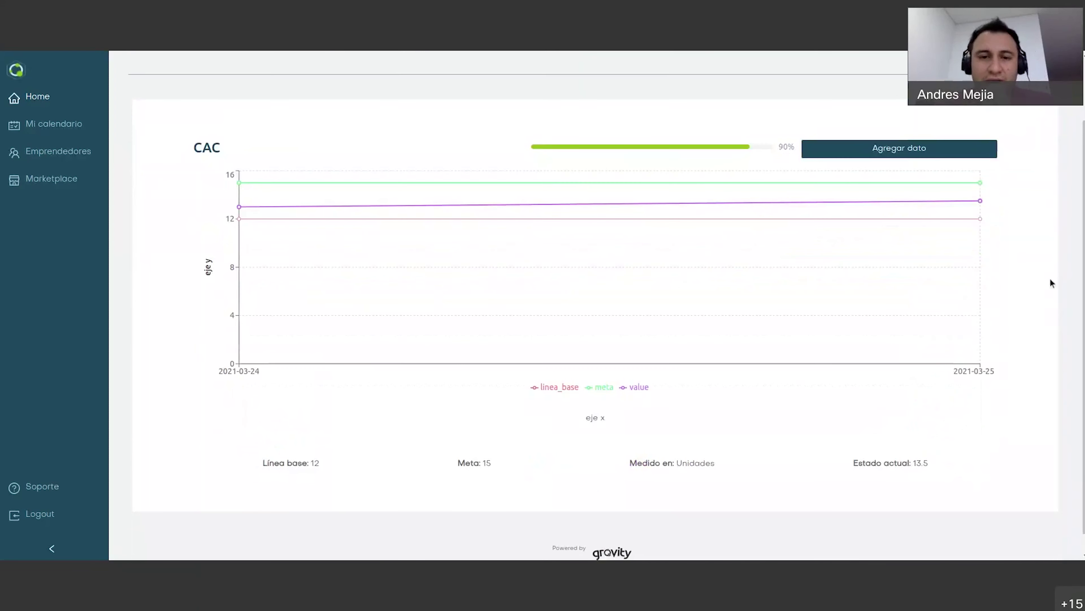
scroll(1051, 279, "up", 2)
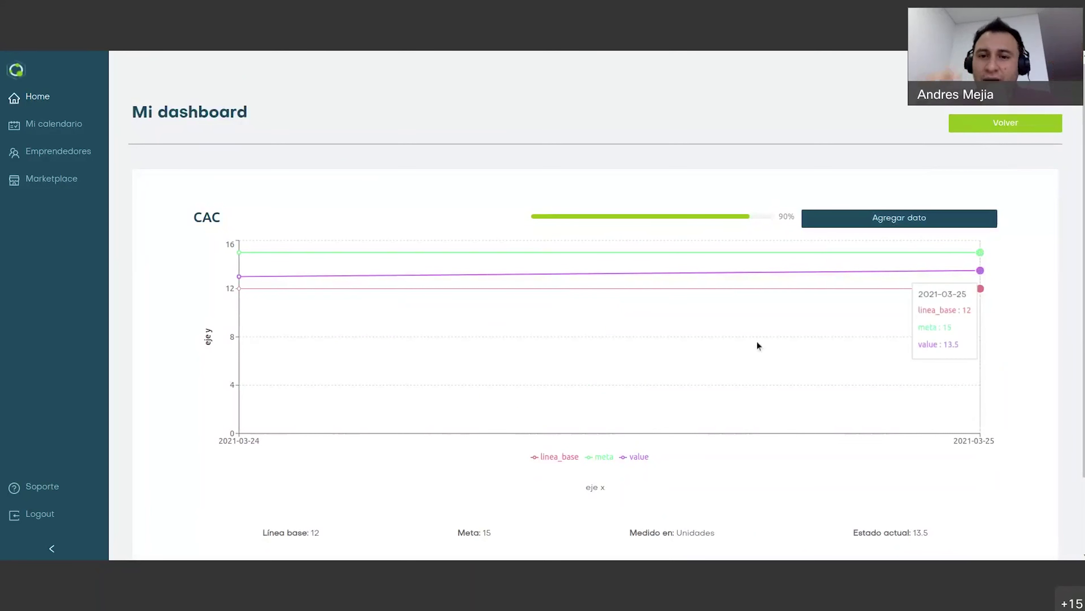
- Add a data point with value 20 dated 2022-02-22 to the CAC indicator
left_click(934, 218)
left_click(357, 271)
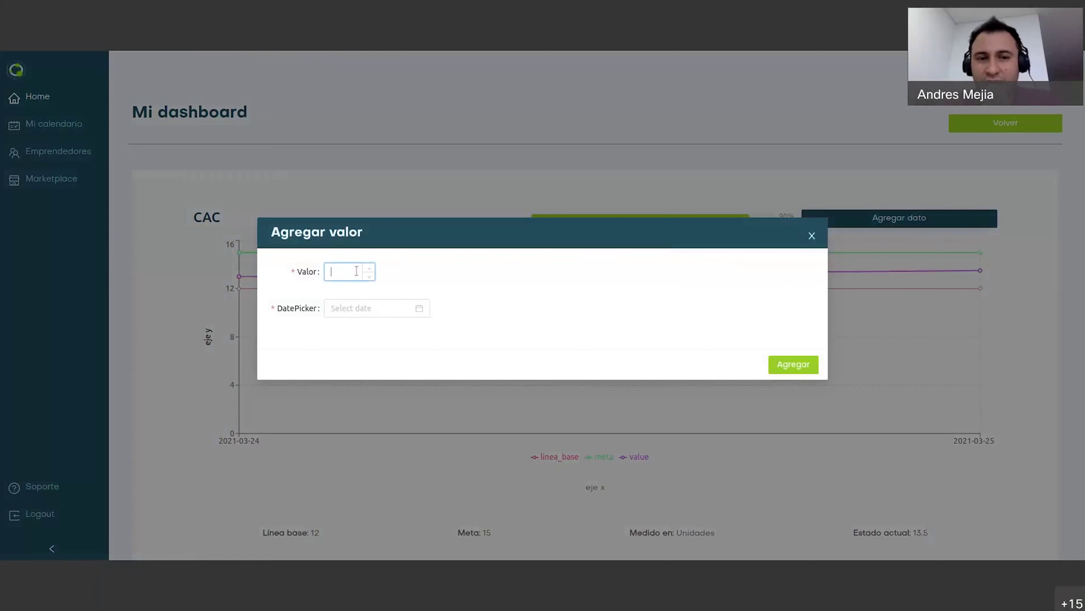
type("20")
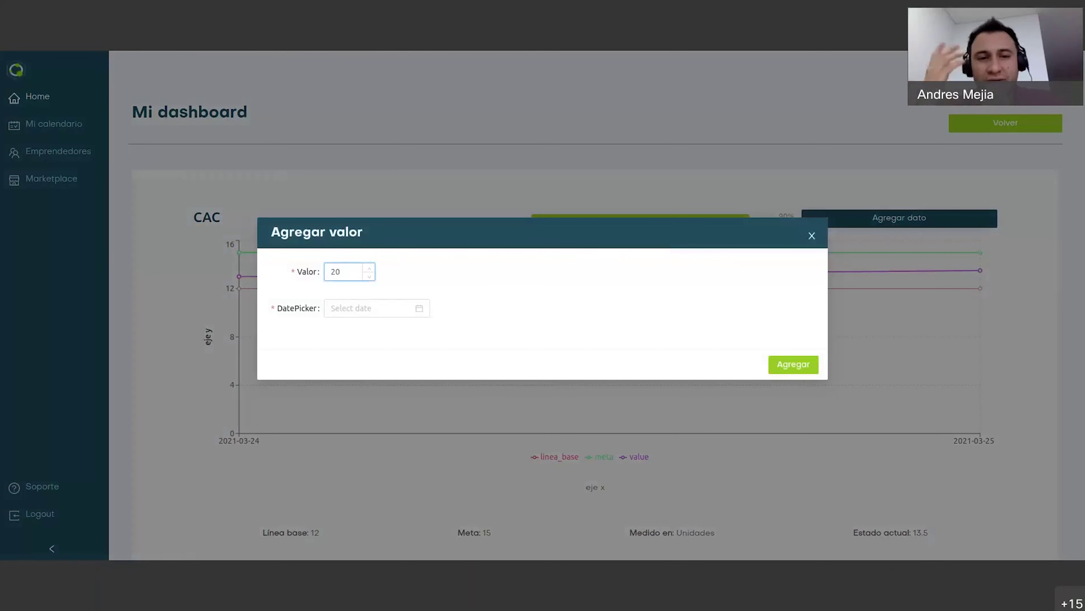
left_click(355, 307)
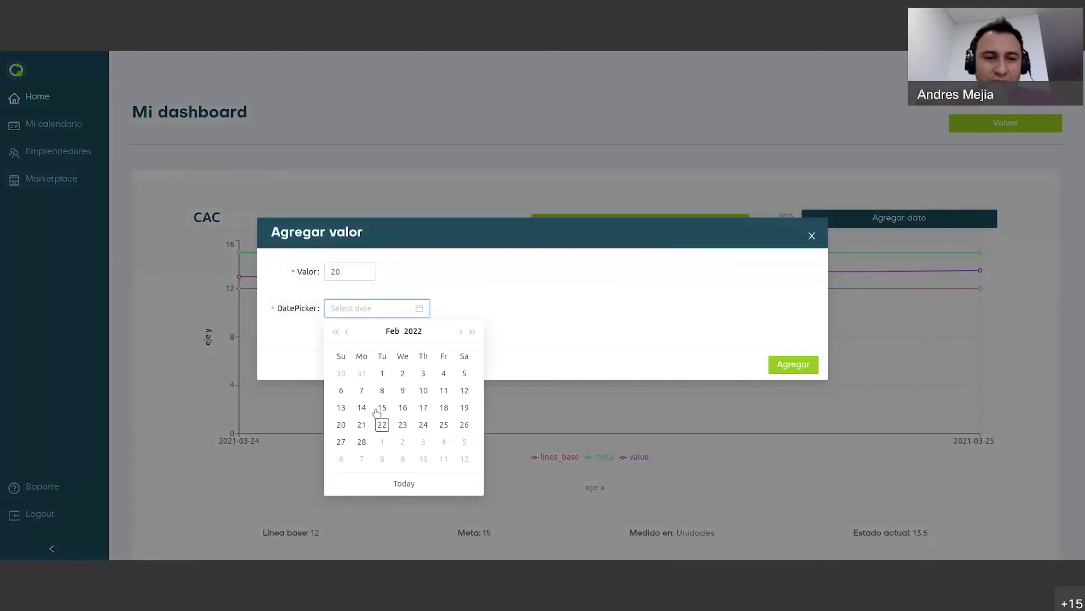
left_click(383, 424)
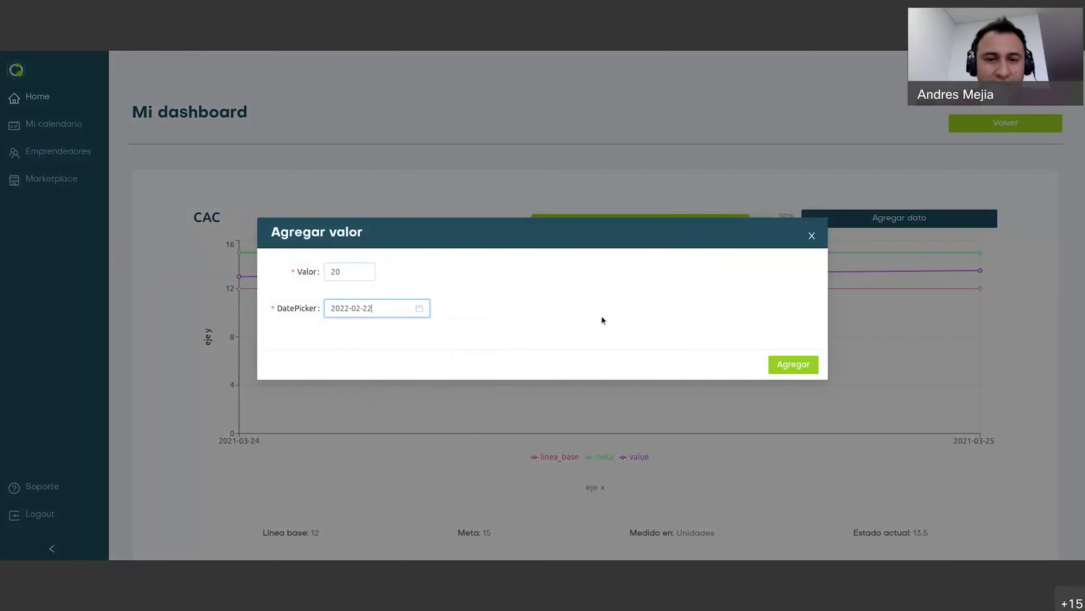
left_click(783, 368)
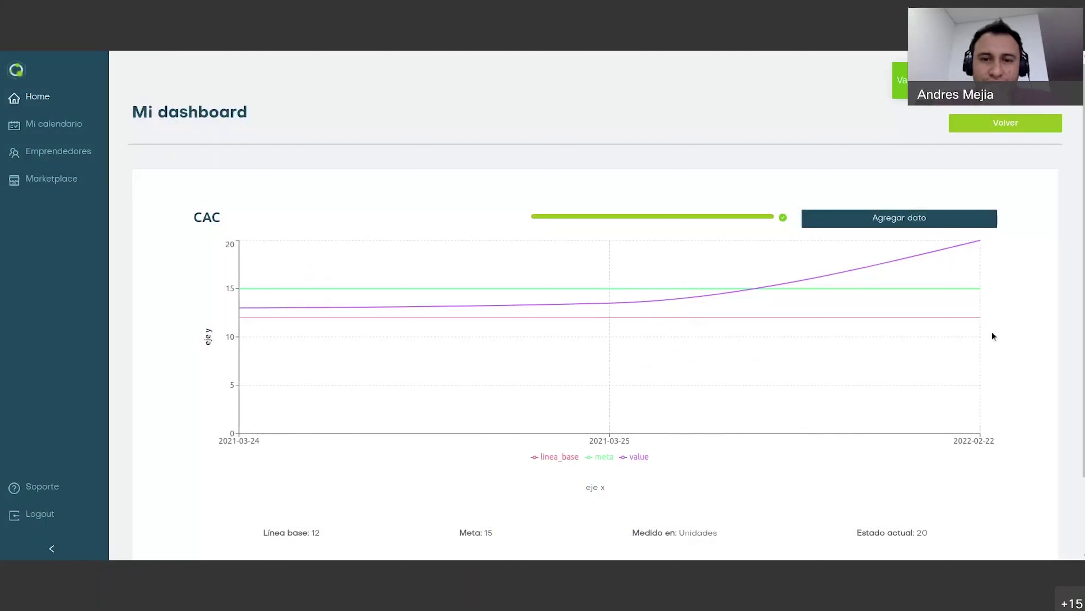
mouse_move(976, 311)
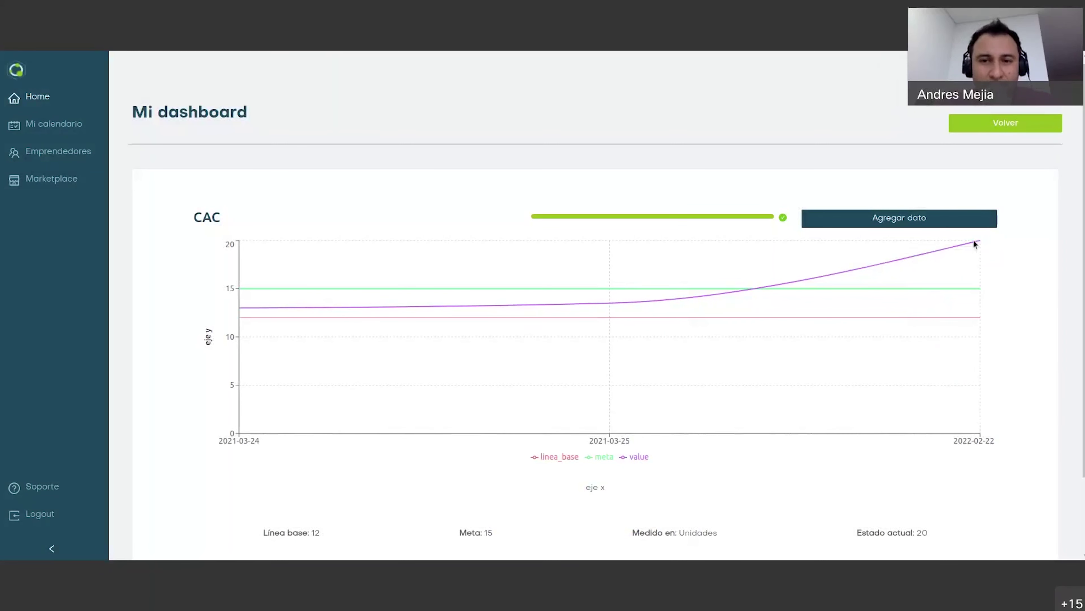
- Leave the dashboard, return to the home page and open the APPS.CO 2021 program's information
left_click(1006, 123)
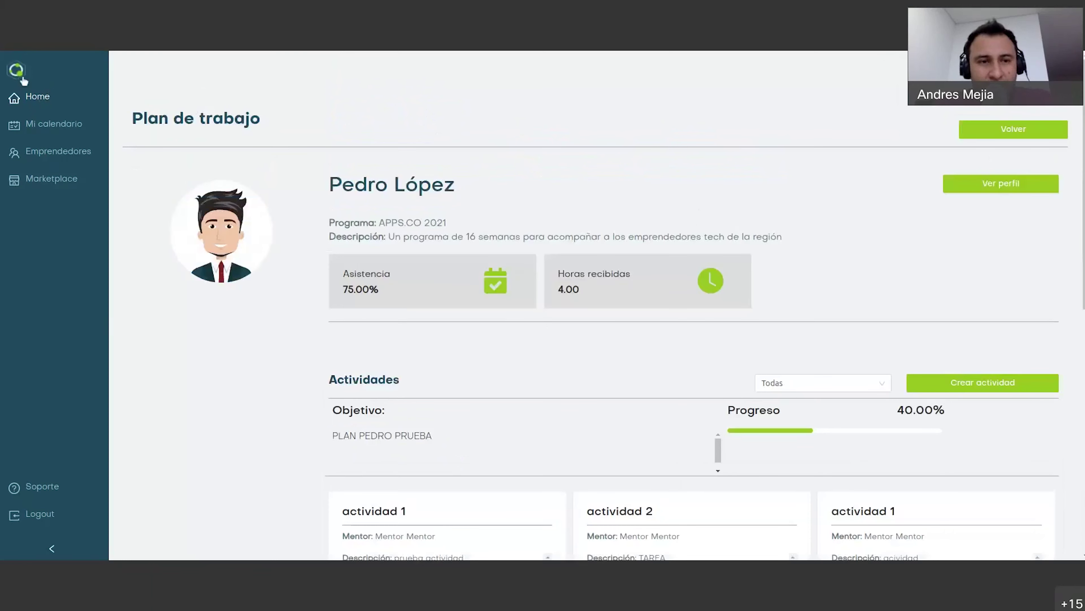
left_click(16, 71)
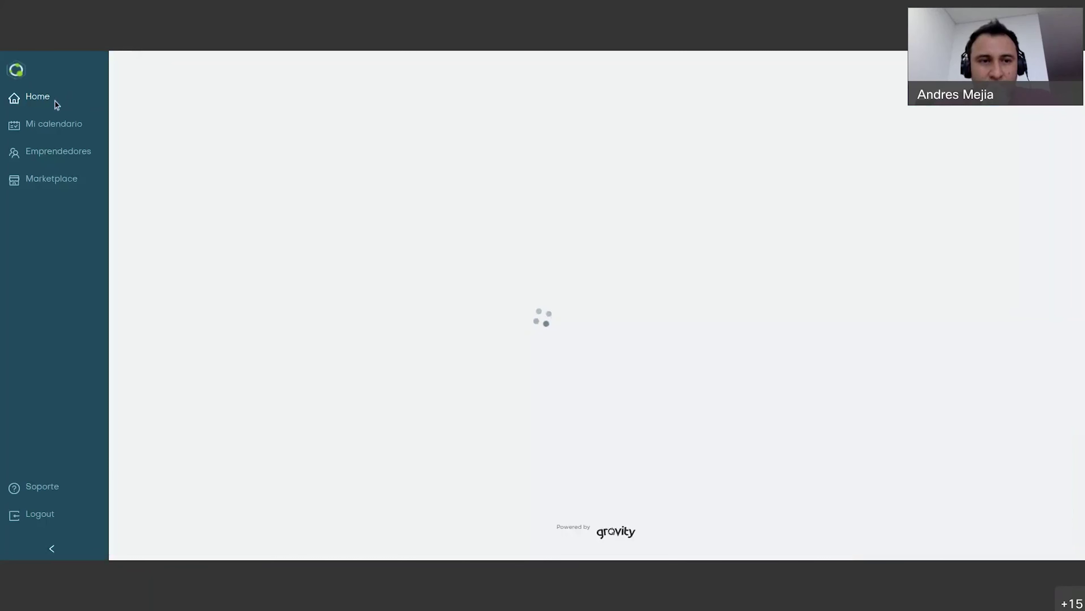
scroll(189, 136, "down", 2)
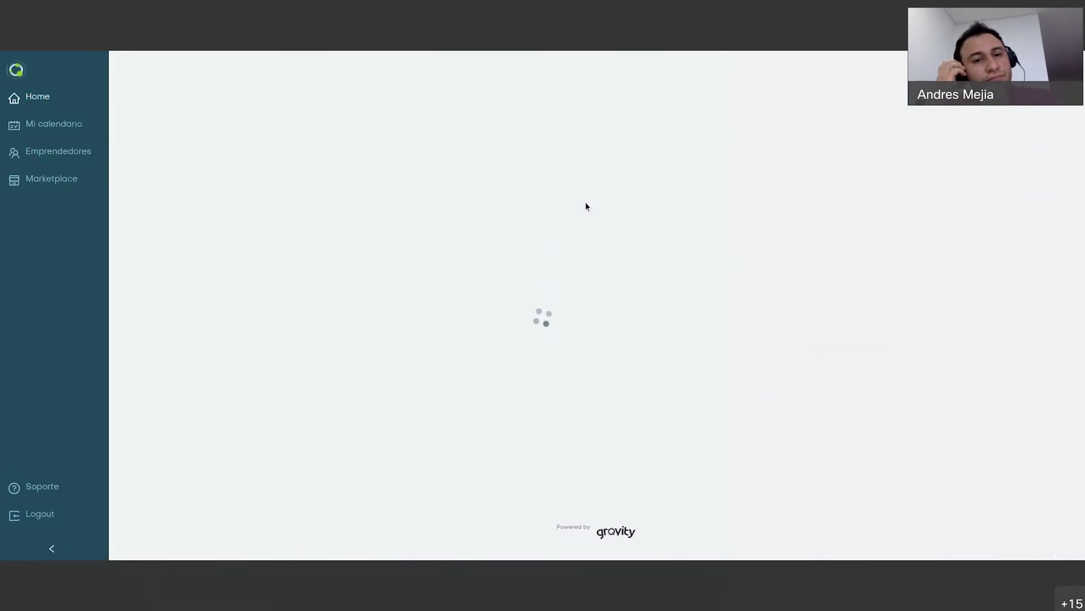
scroll(683, 380, "down", 5)
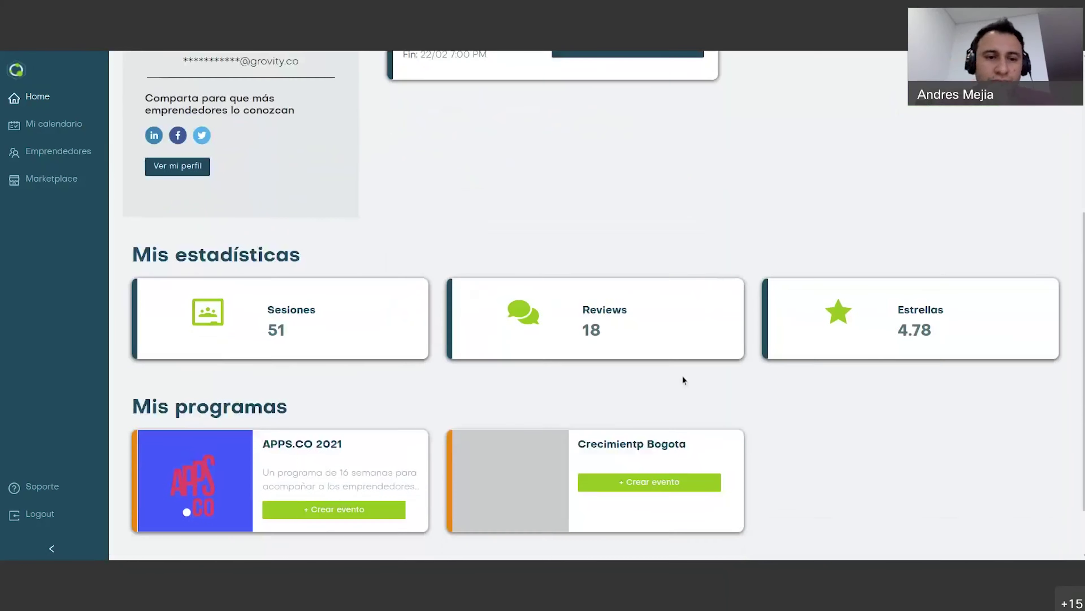
scroll(683, 379, "down", 2)
left_click(317, 369)
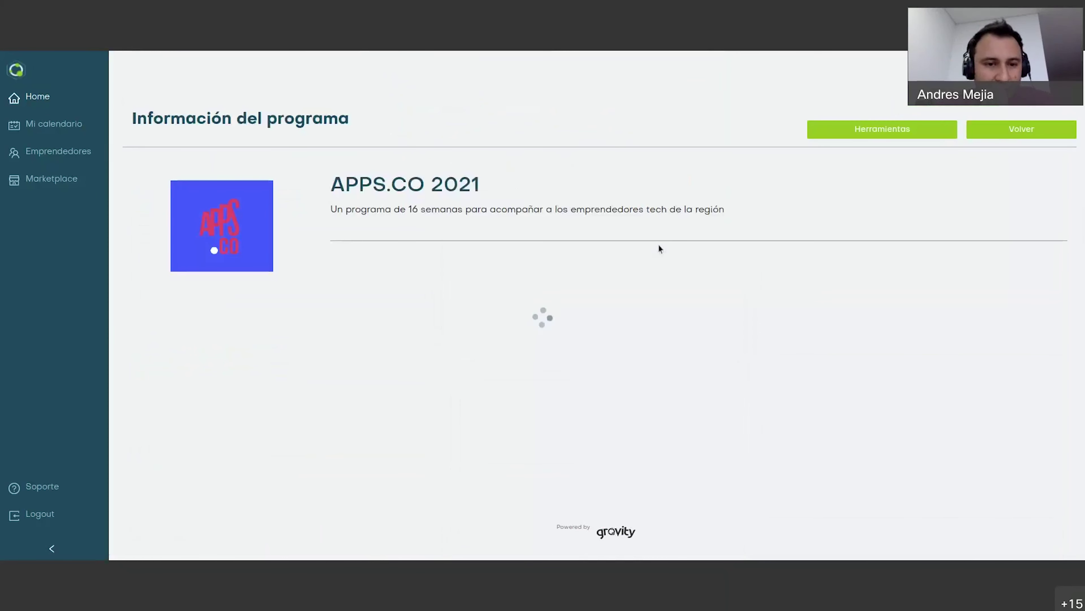
- Find the entrepreneur with 40% progress in the program's list and open that entrepreneur's work plan
scroll(658, 248, "down", 1)
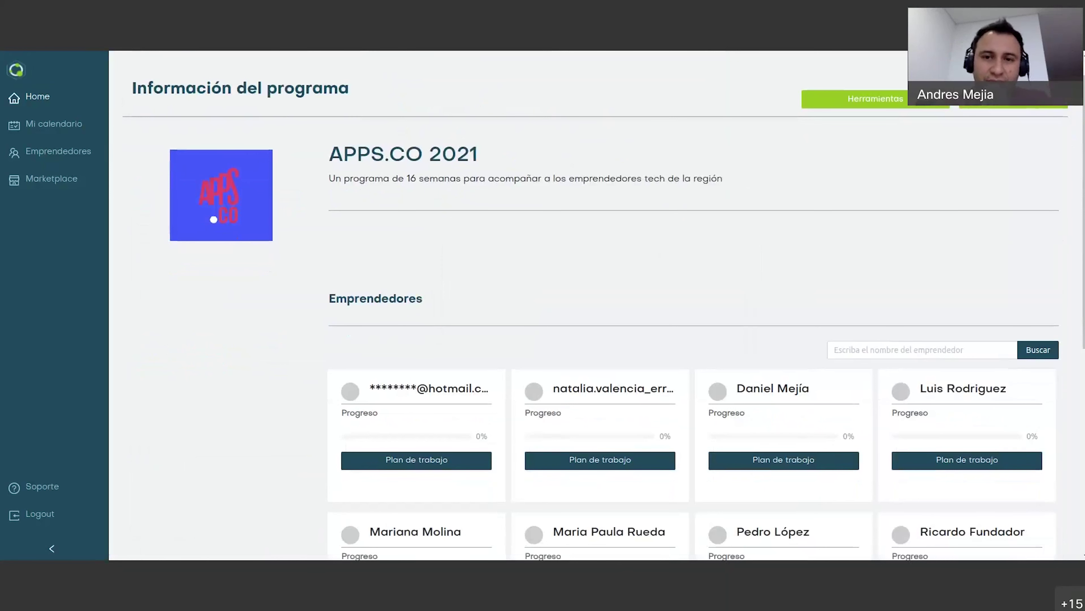
scroll(795, 278, "down", 7)
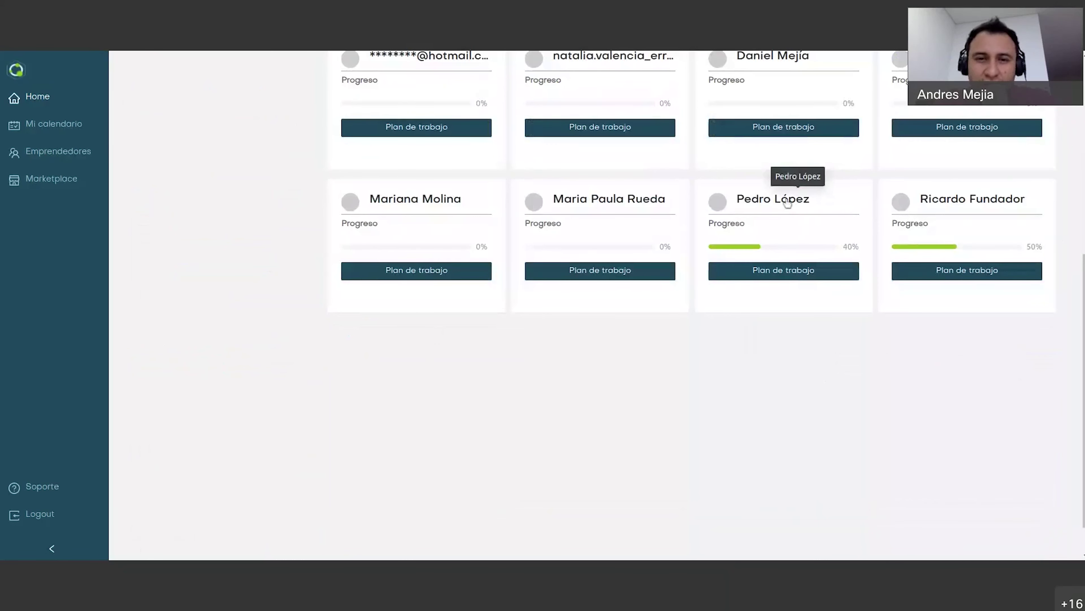
scroll(794, 205, "up", 1)
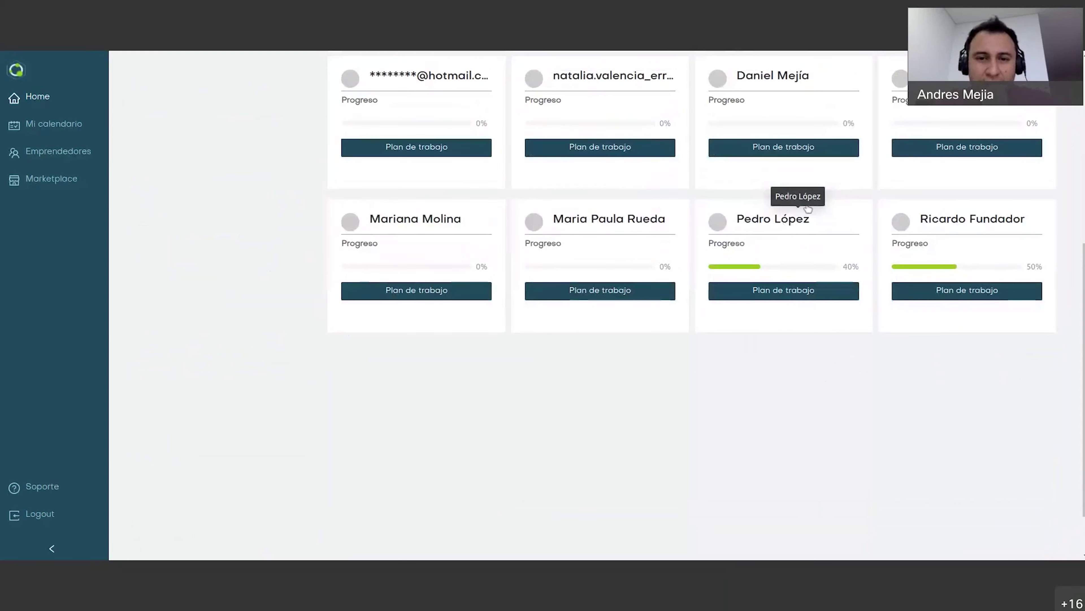
scroll(807, 209, "up", 1)
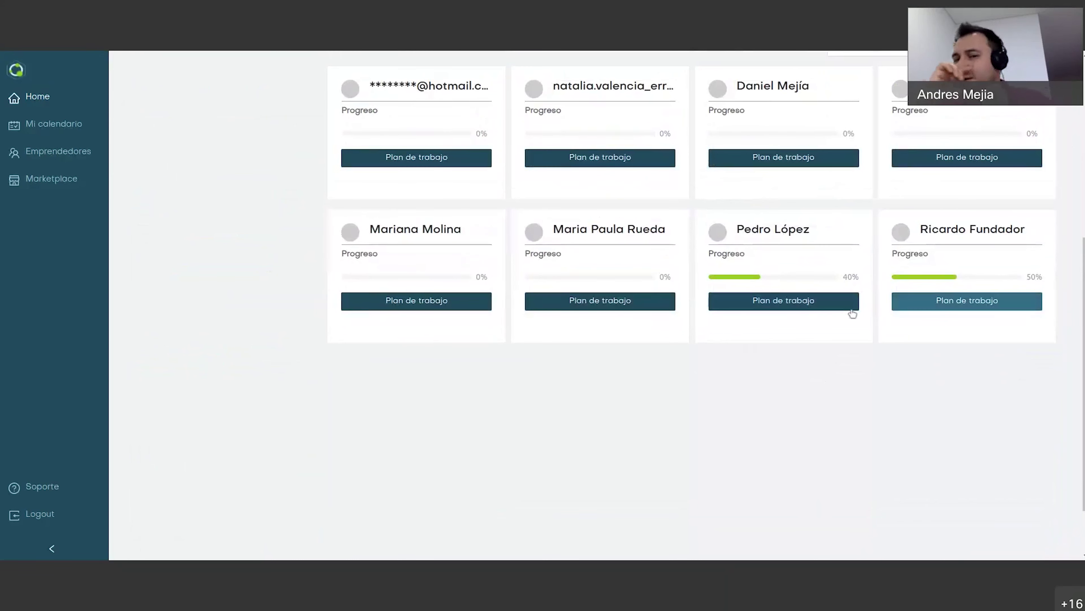
left_click(782, 302)
- Examine the work plan's attendance, hours received, objective, overall progress and the status of the assigned activities
scroll(781, 301, "down", 3)
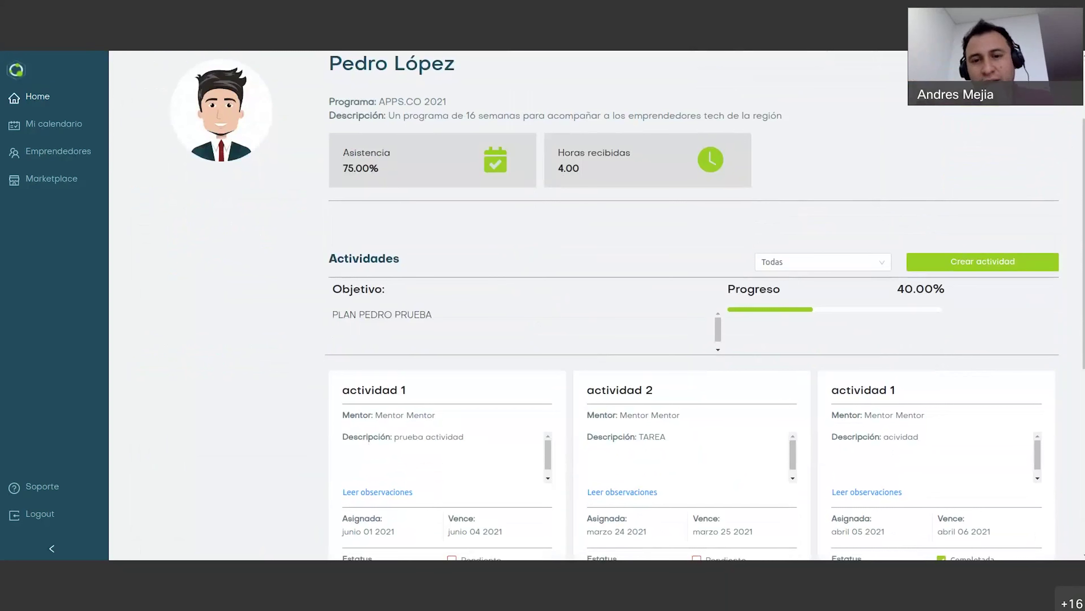
scroll(782, 305, "down", 1)
scroll(782, 305, "down", 2)
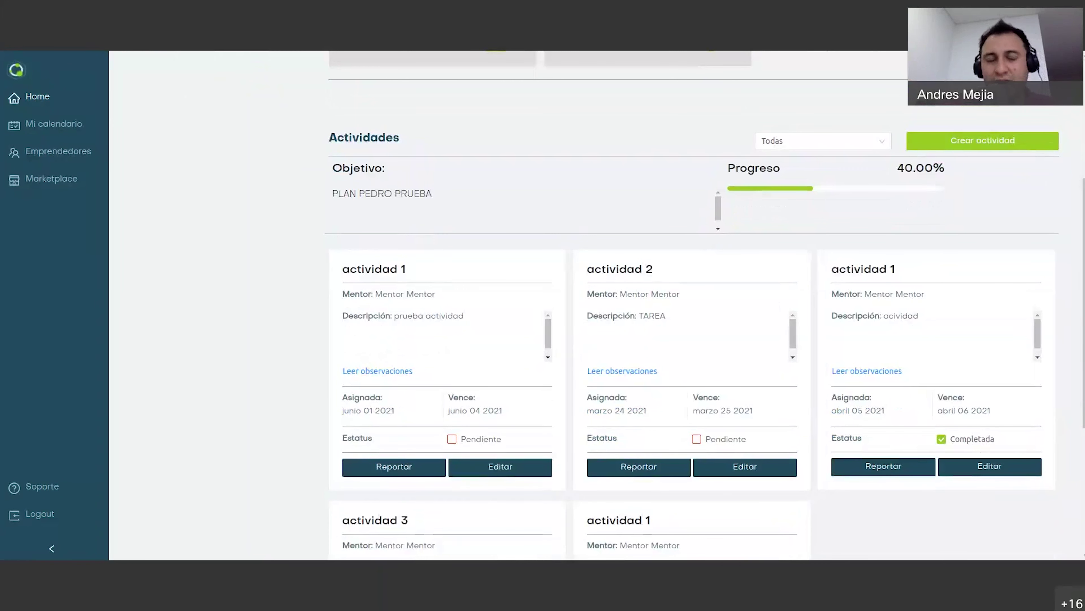
scroll(595, 348, "up", 5)
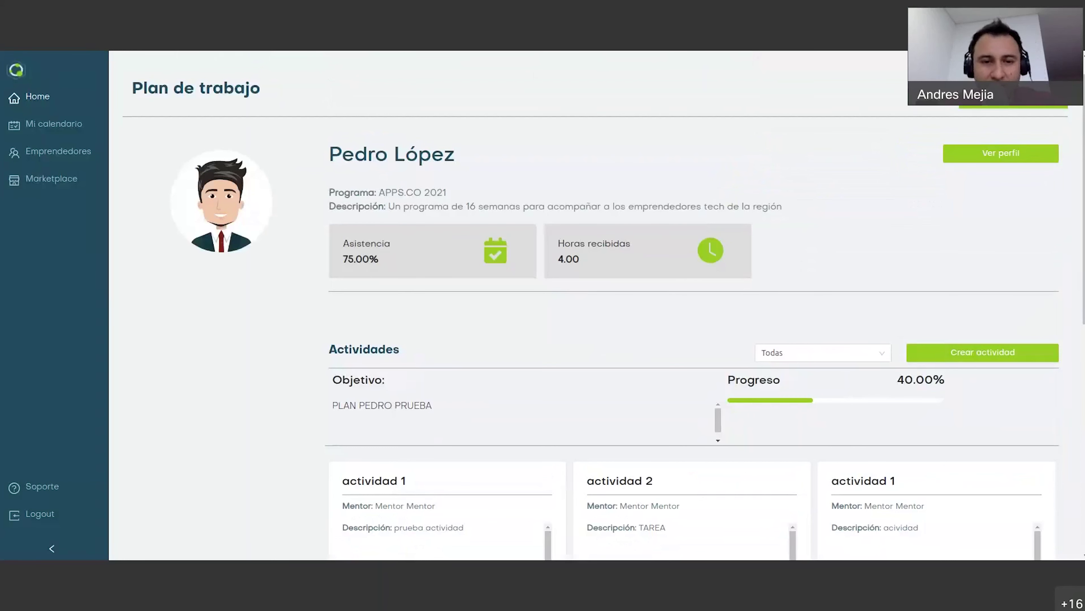
scroll(594, 348, "down", 2)
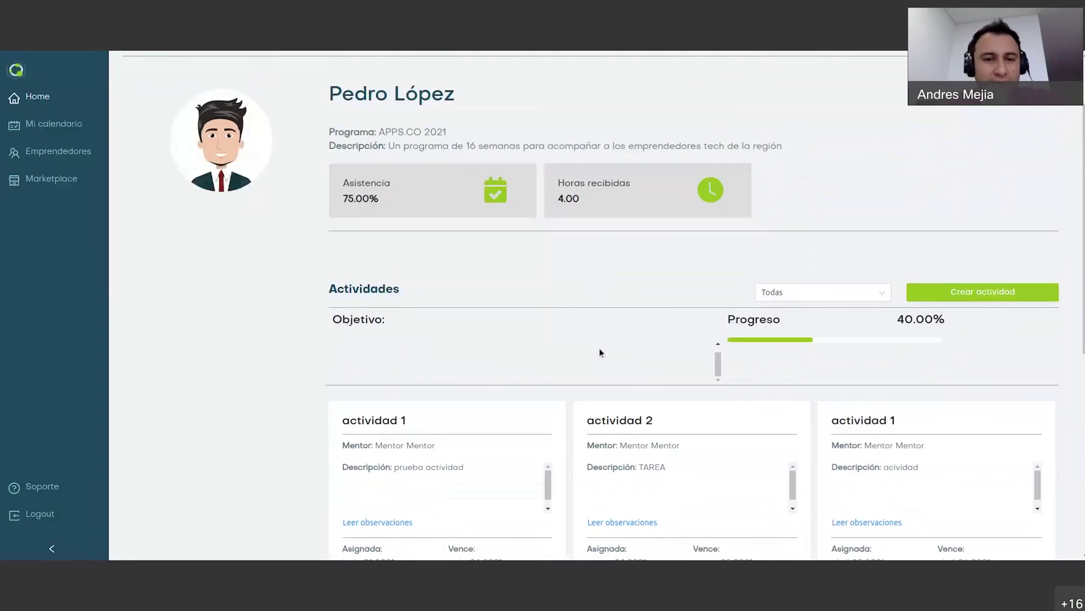
scroll(868, 427, "down", 7)
scroll(867, 430, "down", 3)
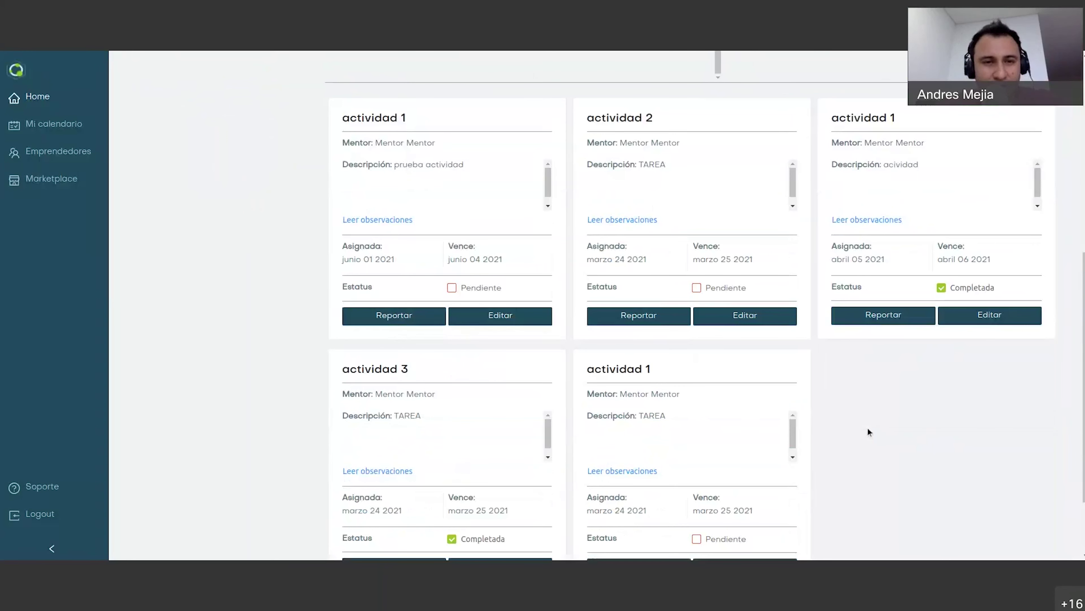
scroll(868, 429, "up", 4)
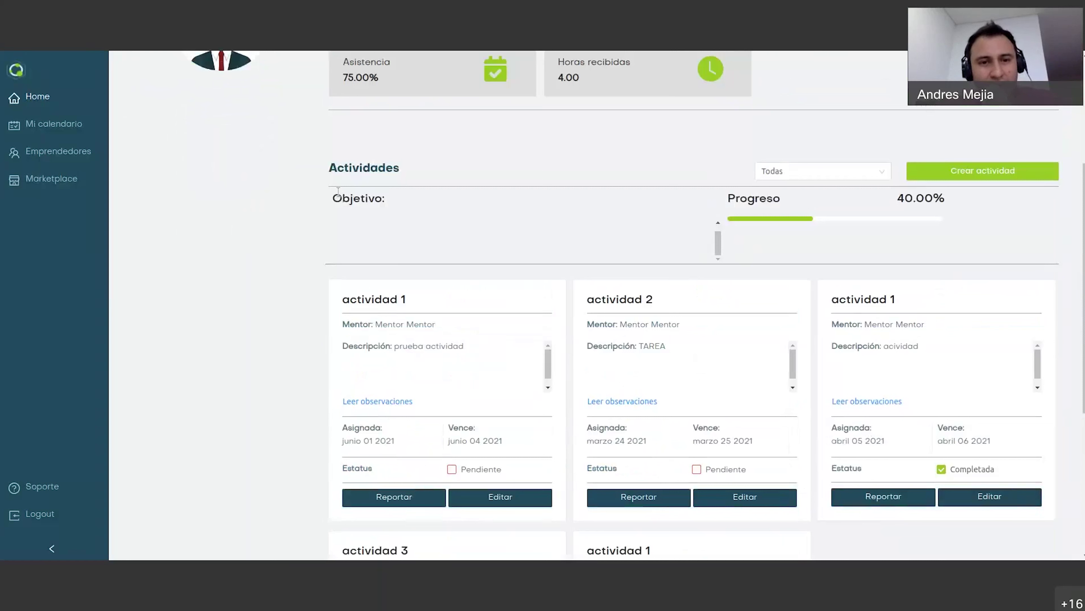
left_click(718, 223)
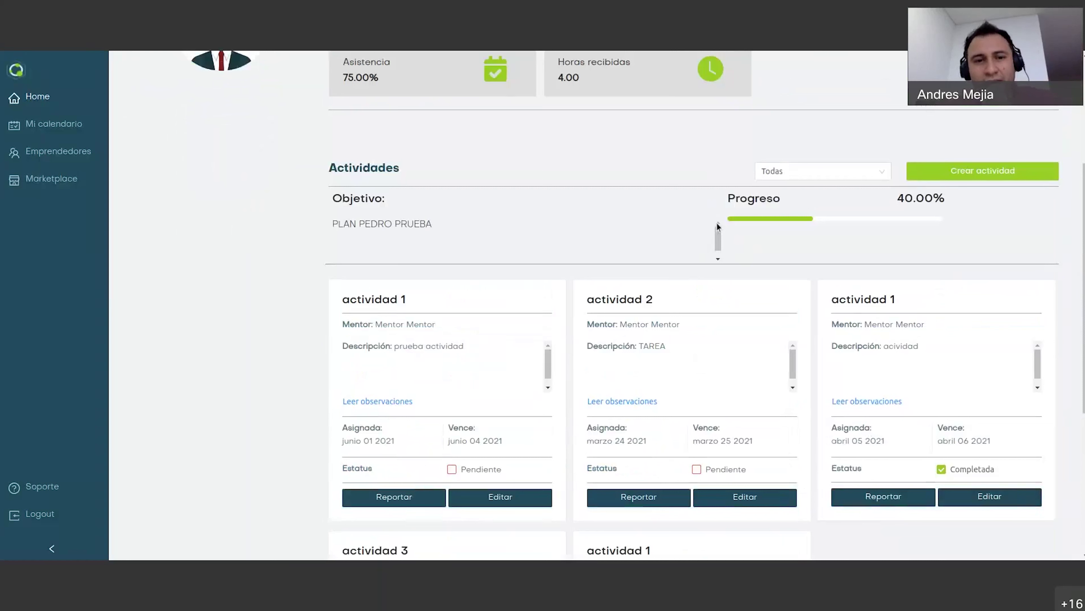
left_click_drag(333, 224, 479, 232)
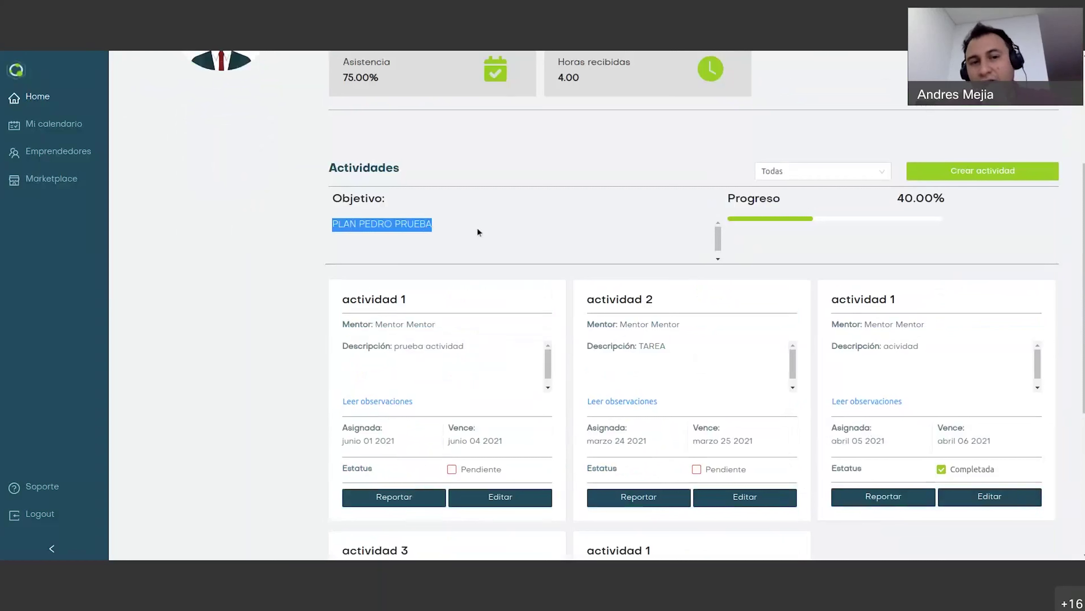
left_click(486, 229)
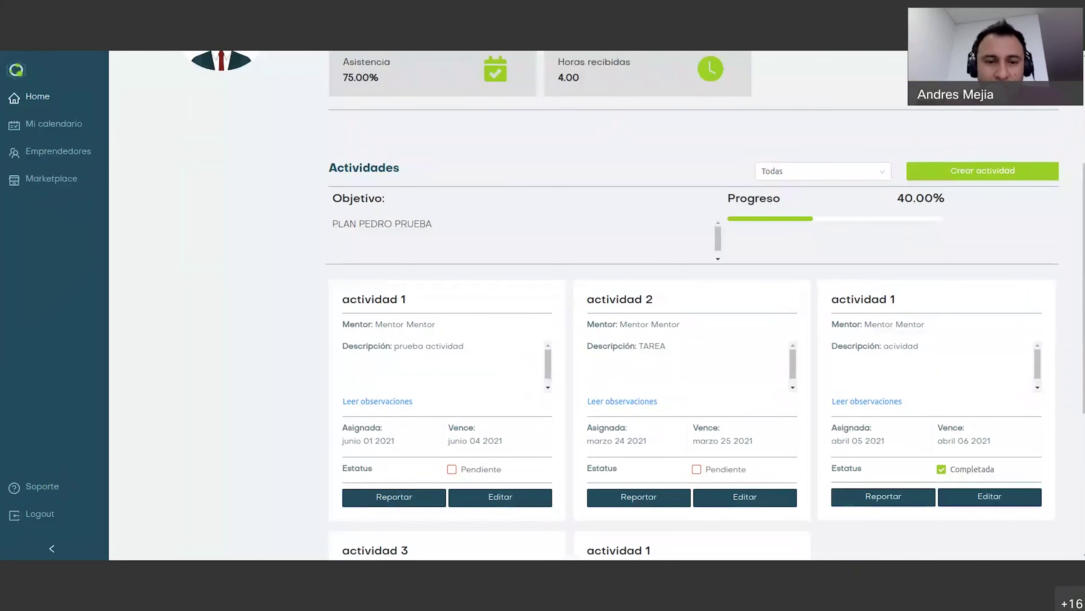
- Start a new activity named "Actividad 4", assigned on 22-02-2022 and due on 01-03-2022
left_click(985, 171)
left_click(516, 161)
type("ctividad ")
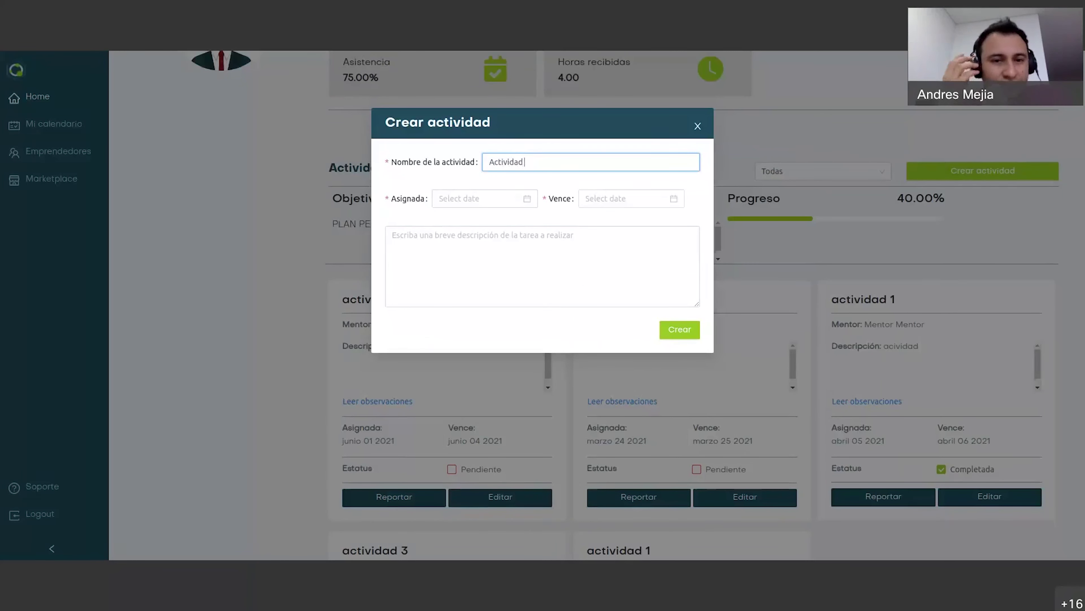
type("4")
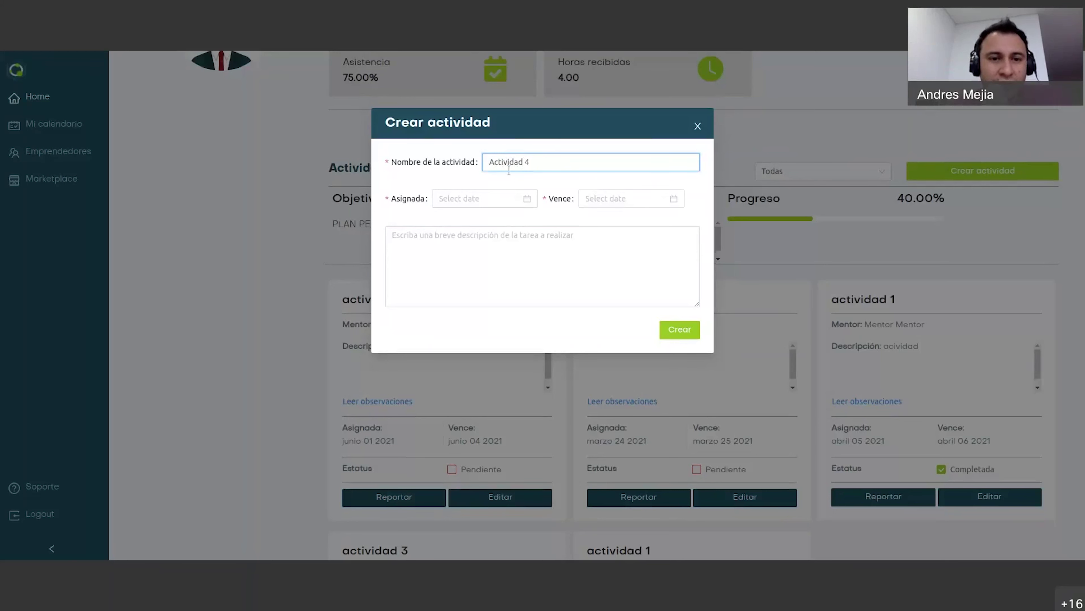
left_click(491, 197)
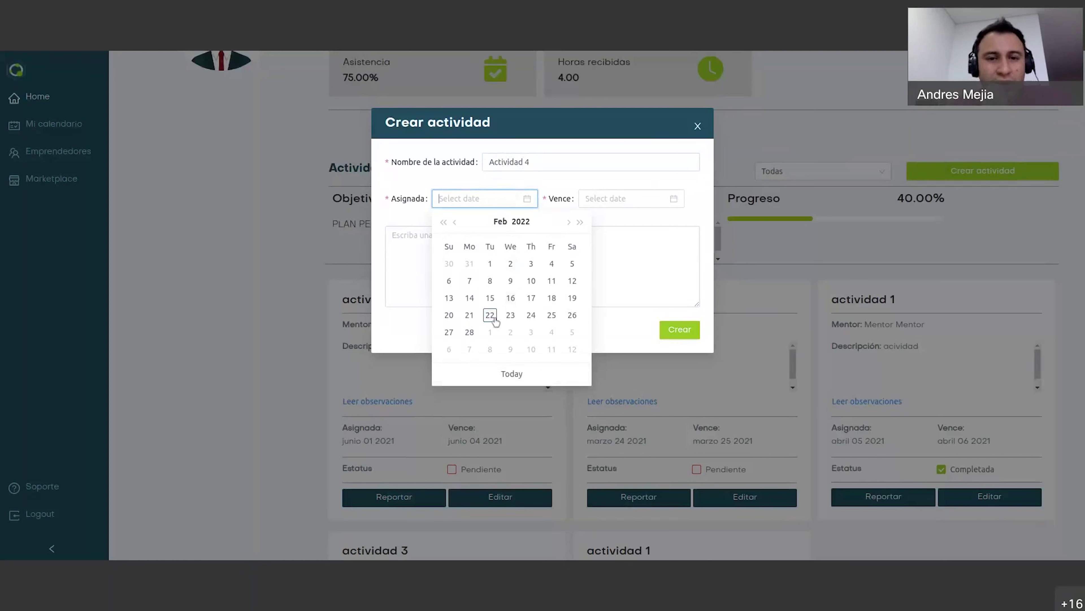
left_click(512, 374)
left_click(617, 197)
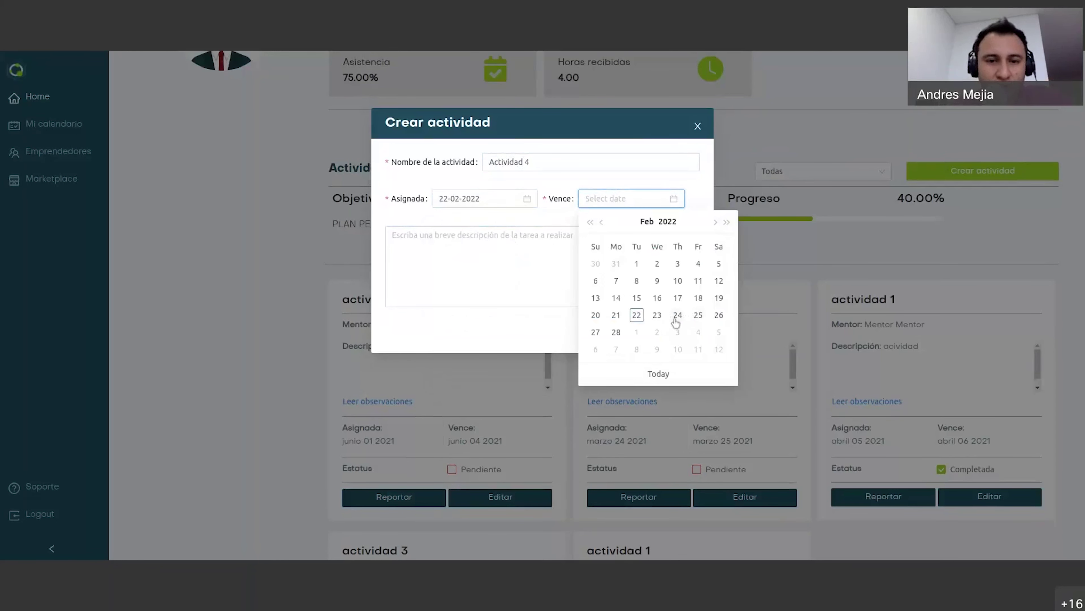
left_click(636, 332)
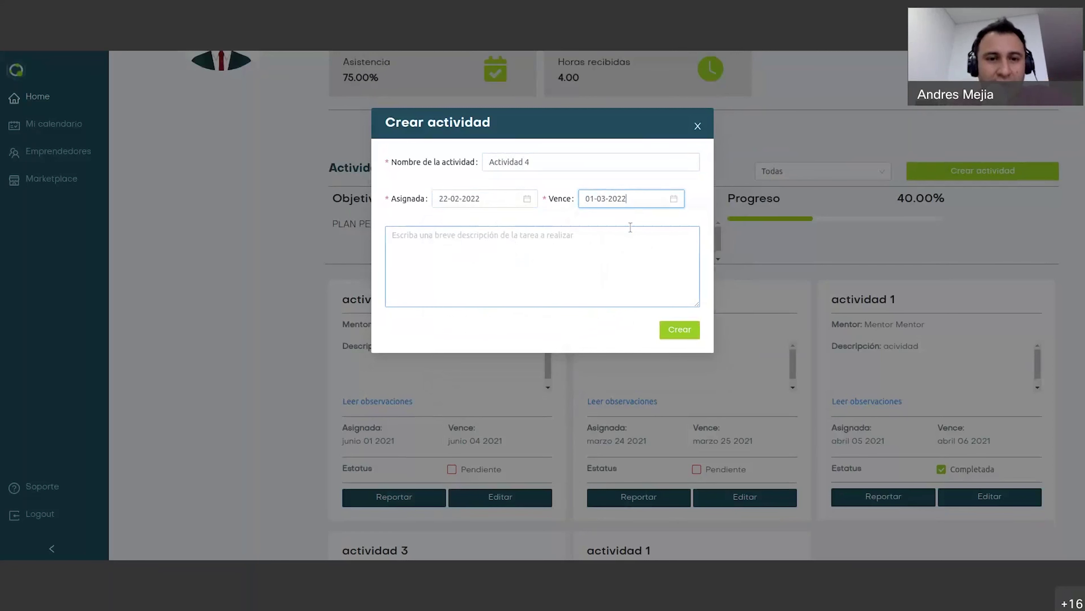
- Enter "Descripción de la actividad" as the new activity's description and create the activity
left_click(594, 244)
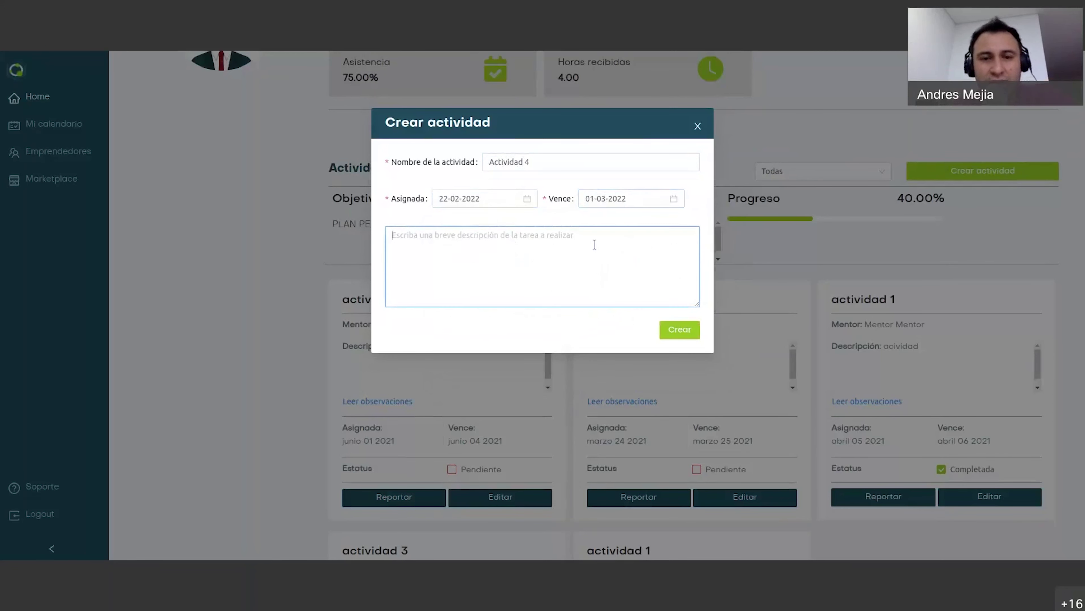
type("Des")
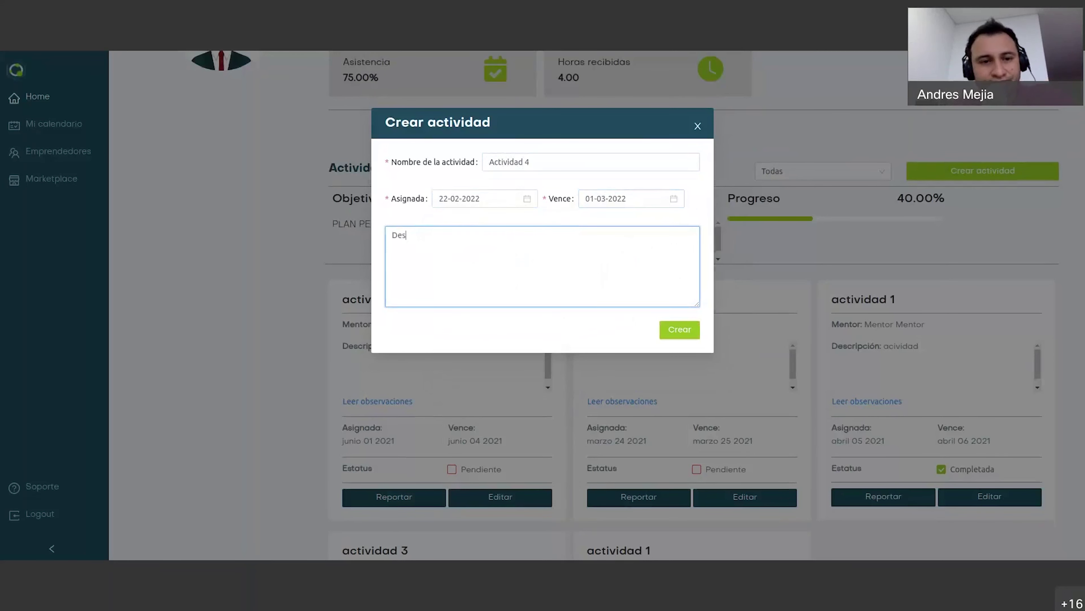
type("cripcion de la ")
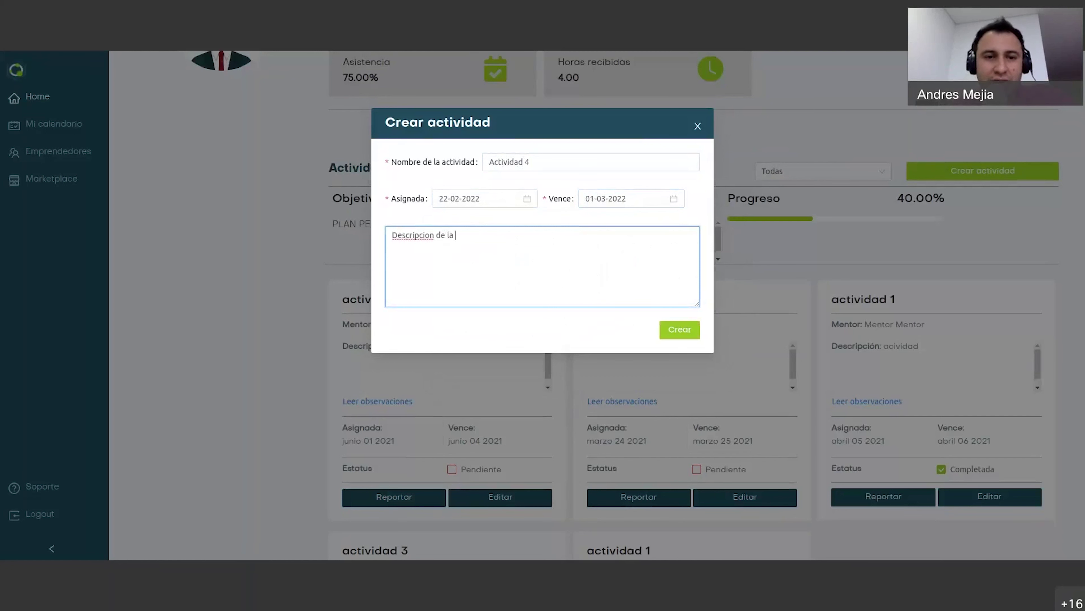
type("actividad")
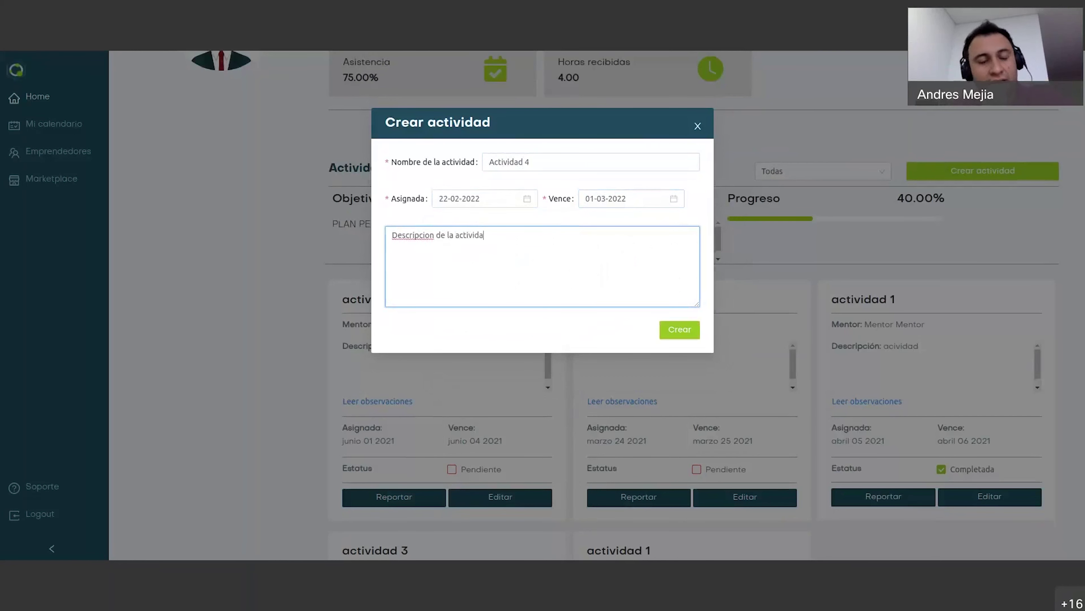
right_click(405, 239)
left_click(536, 249)
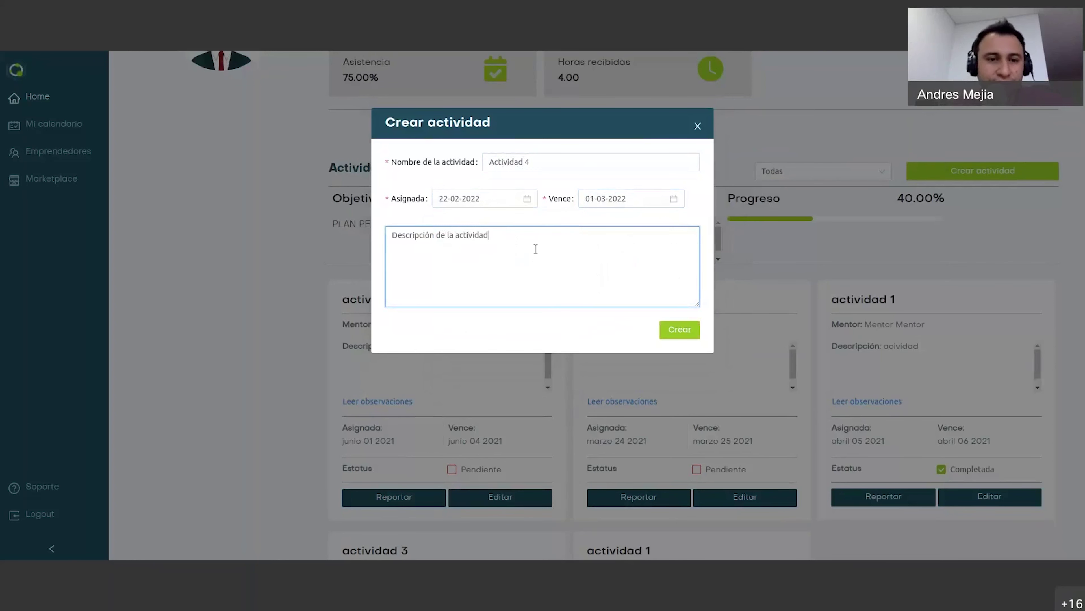
left_click(679, 330)
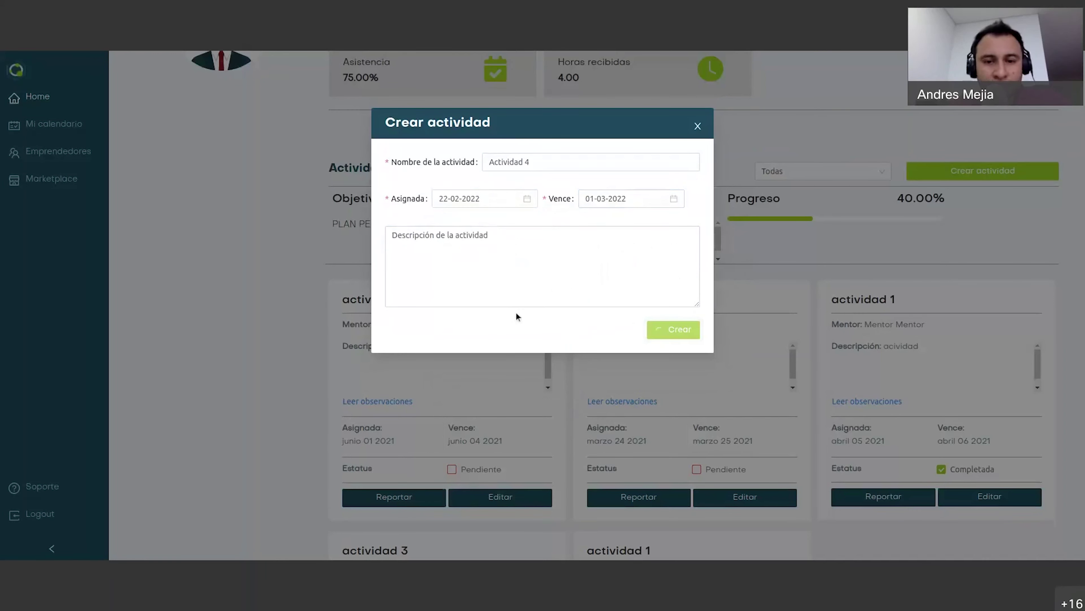
- Find the Actividad 4 card in the work plan, check its details and view its observations
scroll(515, 311, "down", 5)
double_click(893, 268)
triple_click(823, 265)
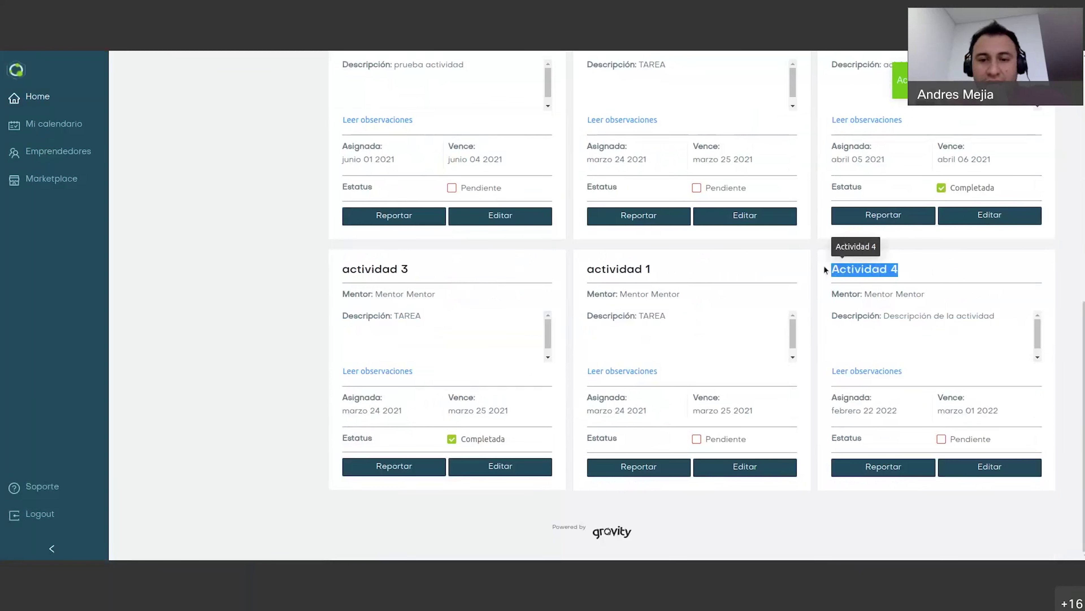
left_click(937, 321)
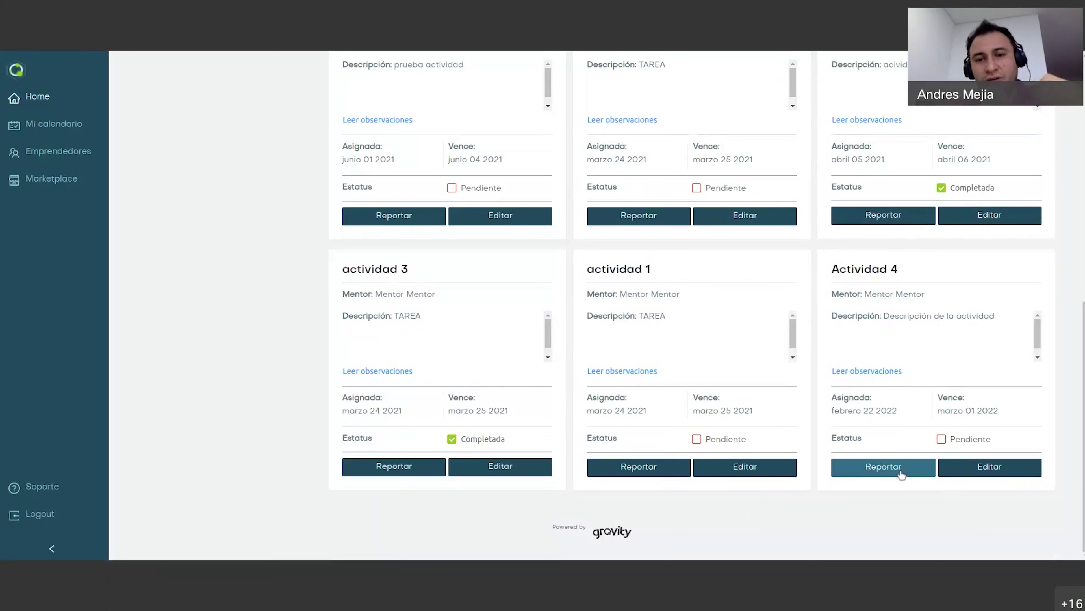
left_click(885, 371)
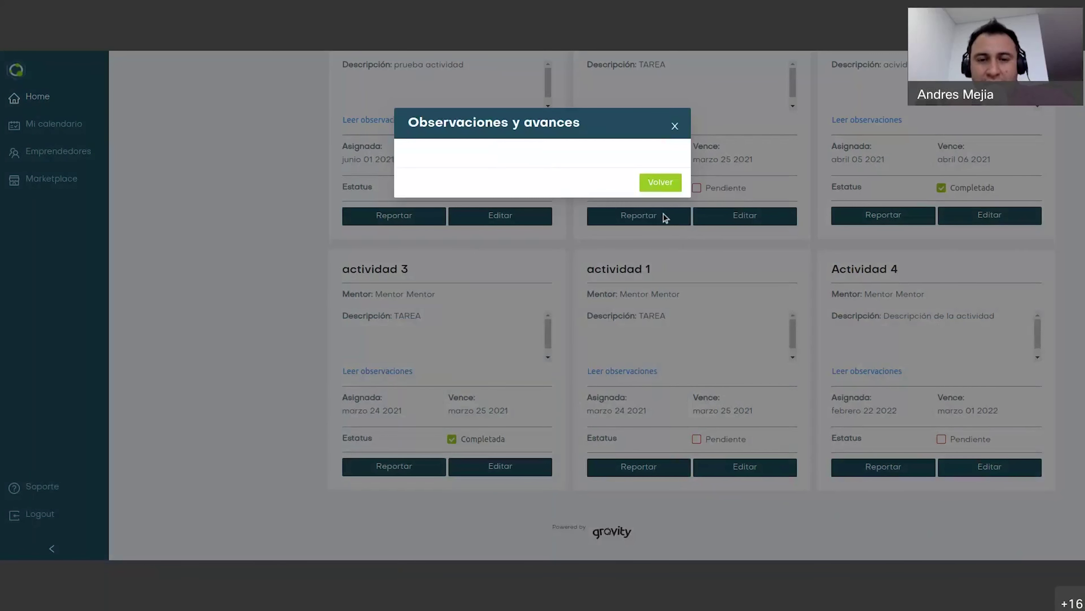
left_click(674, 127)
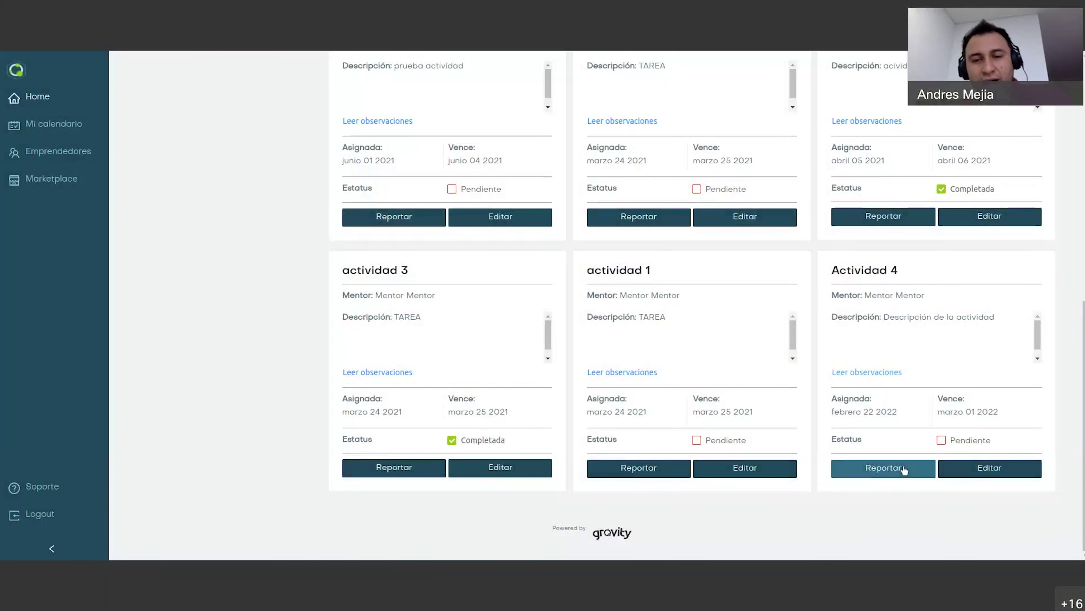
- Start a progress report for Actividad 4 with the title "Avance 1"
left_click(904, 469)
left_click(523, 168)
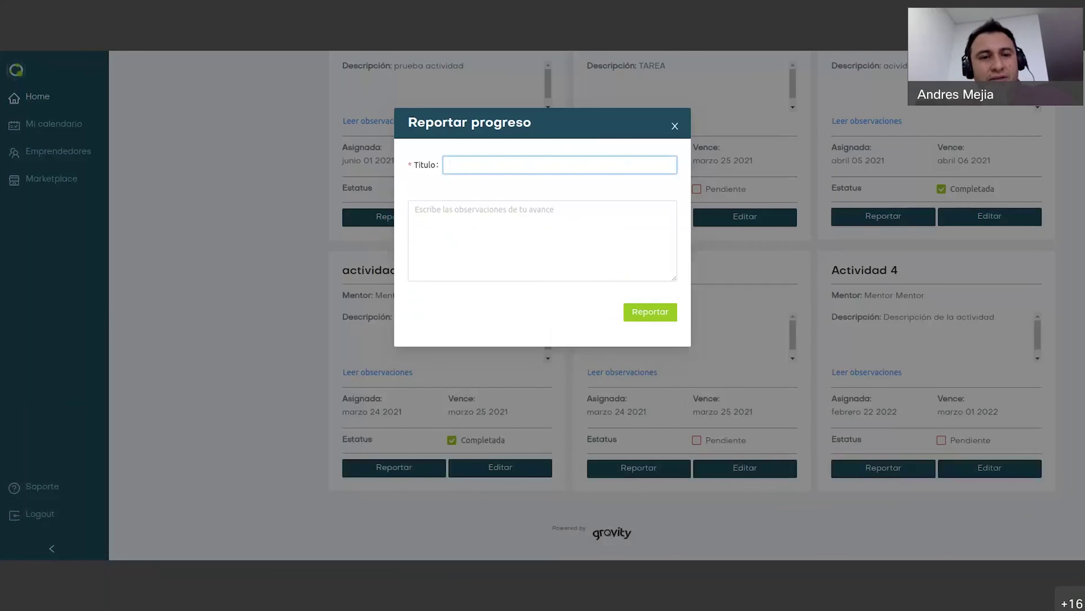
type("A")
key("BackSpace")
type("A")
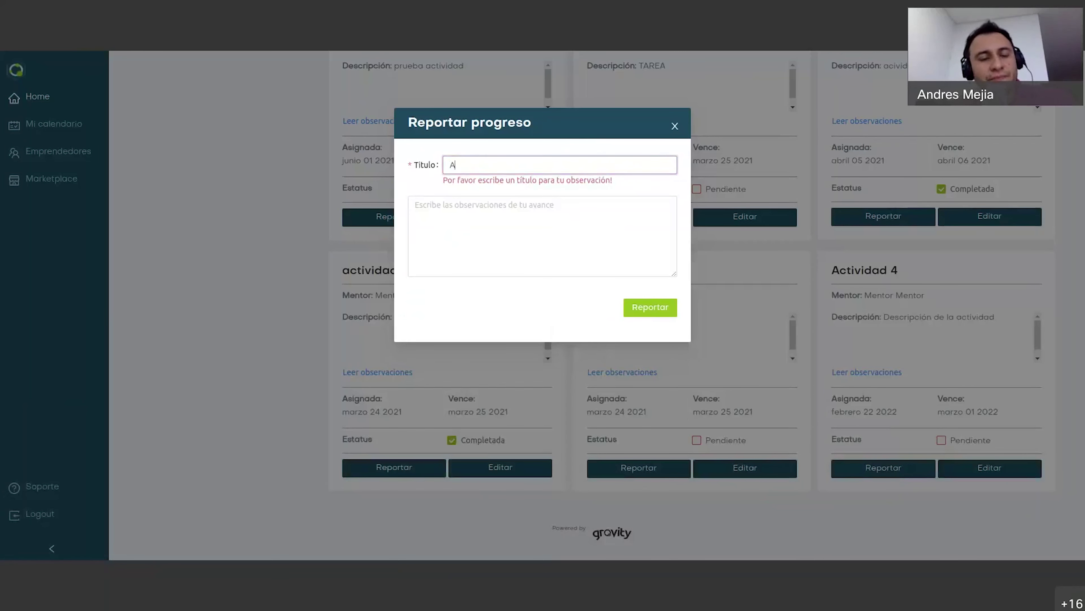
type("vance 1")
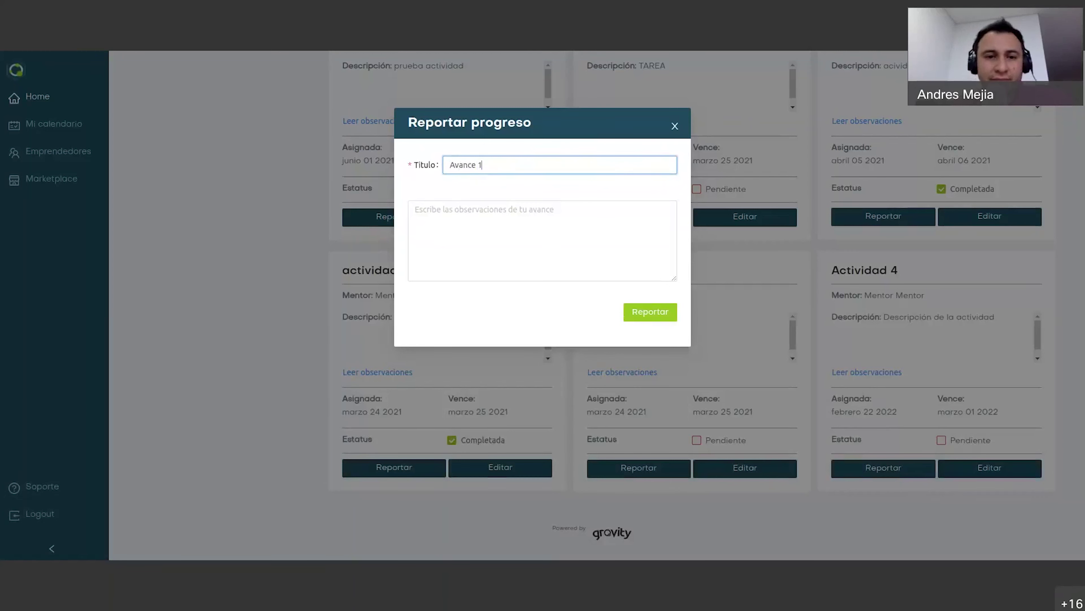
- Enter "Descripción del avance" as the report's observations and submit the report
left_click(514, 215)
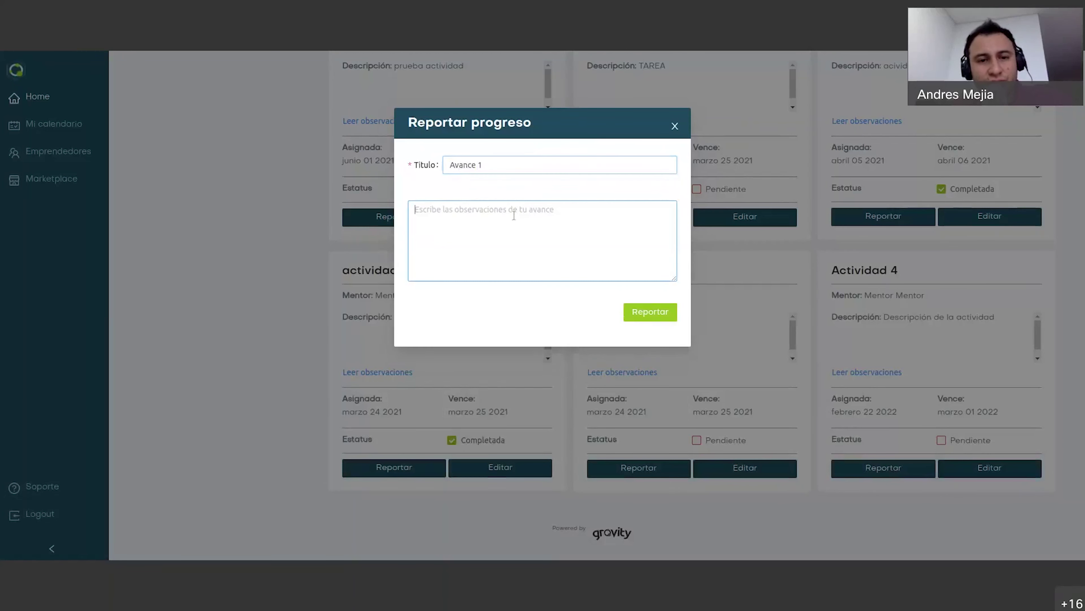
type("Des")
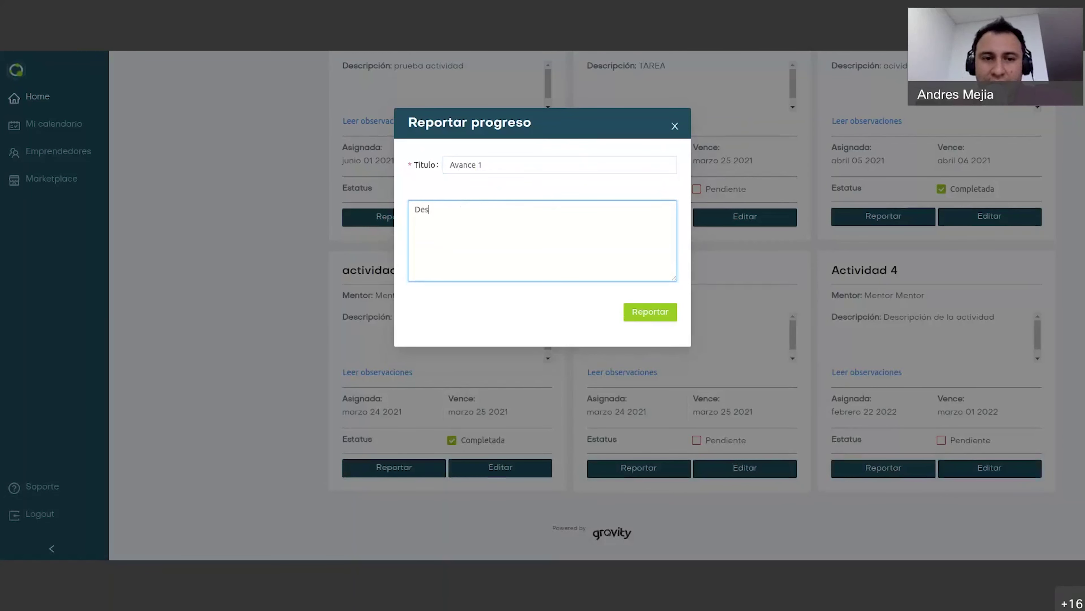
type("cripcion de")
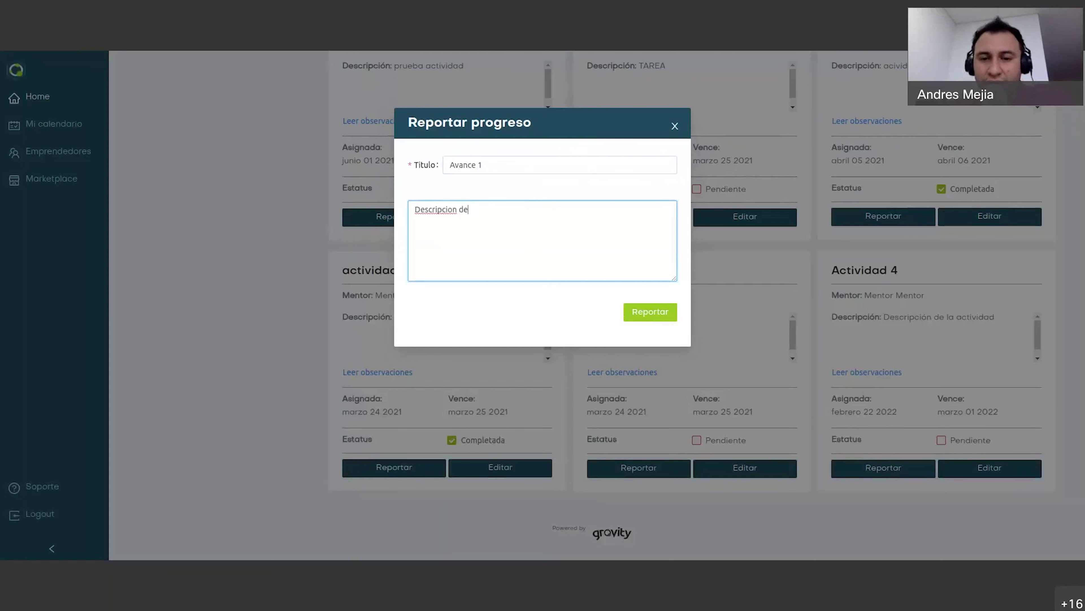
type("l avance")
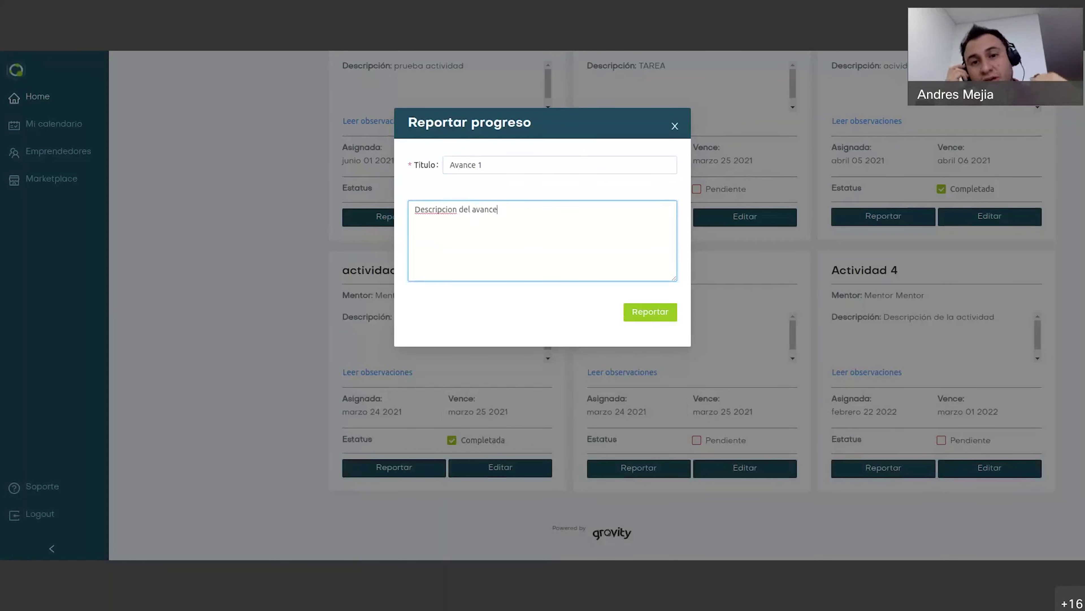
double_click(443, 210)
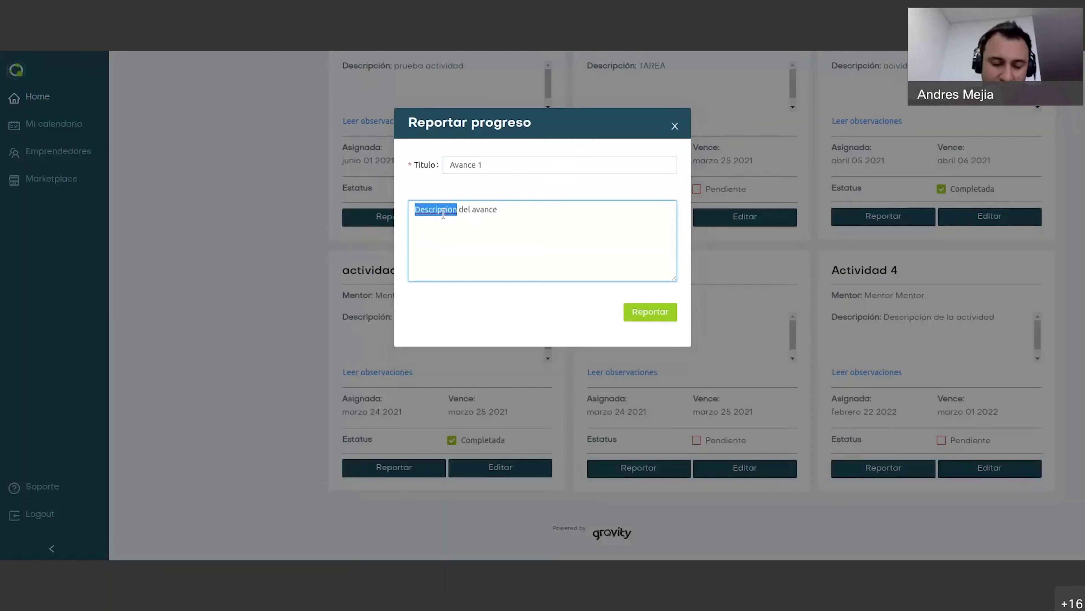
type("Descripción")
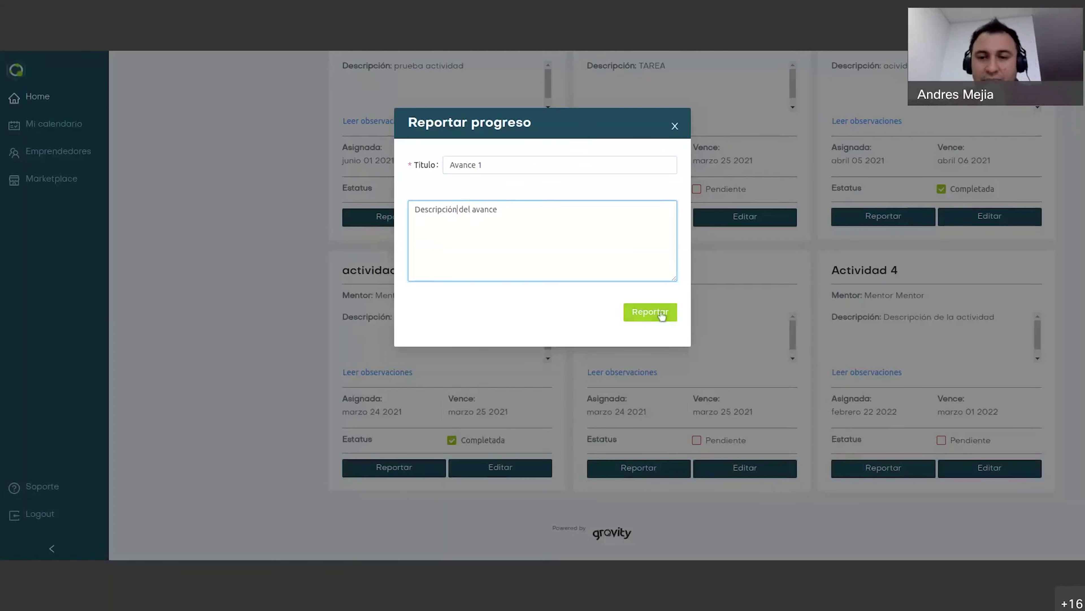
left_click(537, 307)
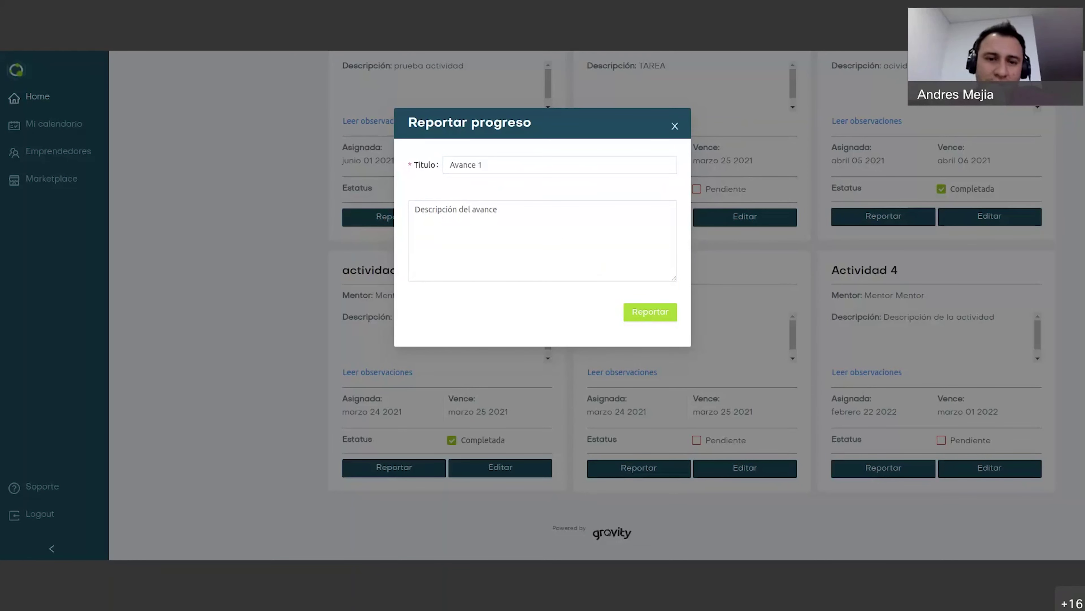
key("Return")
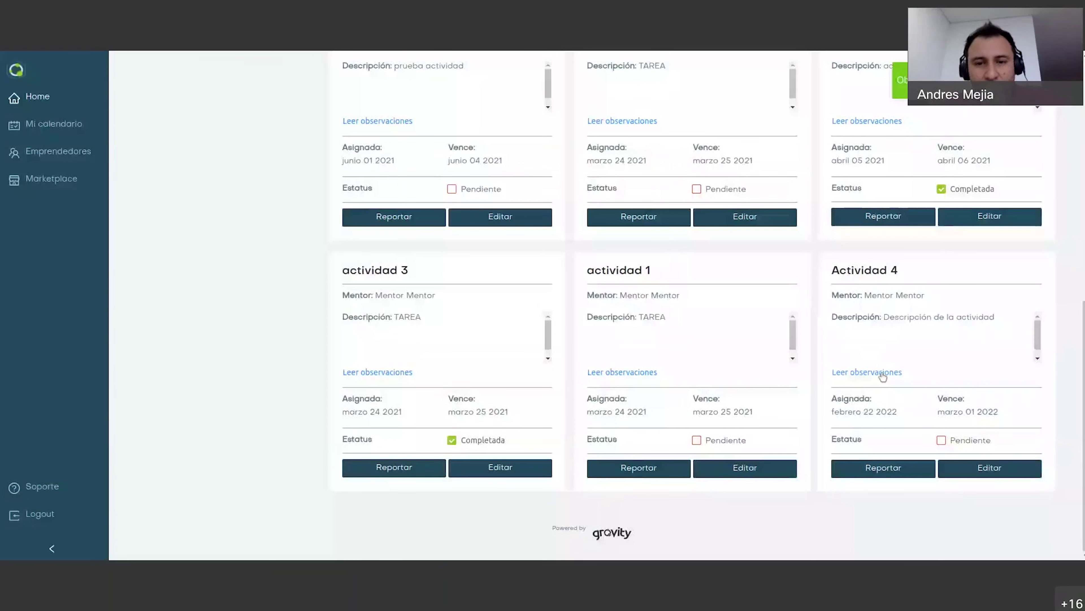
- Read the progress reported in Actividad 4's observations, close them and mark the activity as completed
left_click(897, 374)
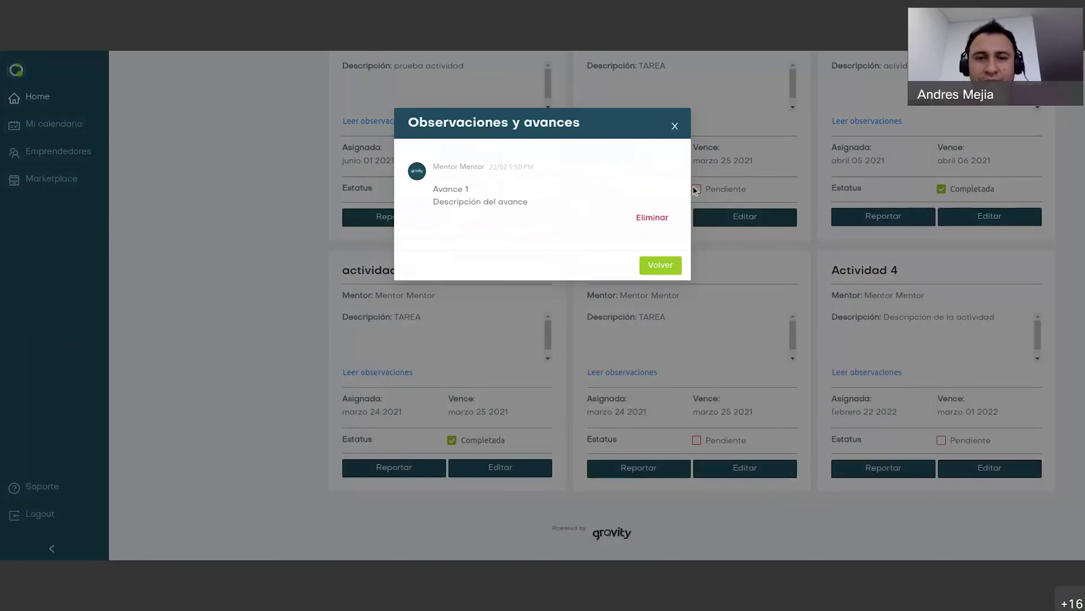
left_click(676, 126)
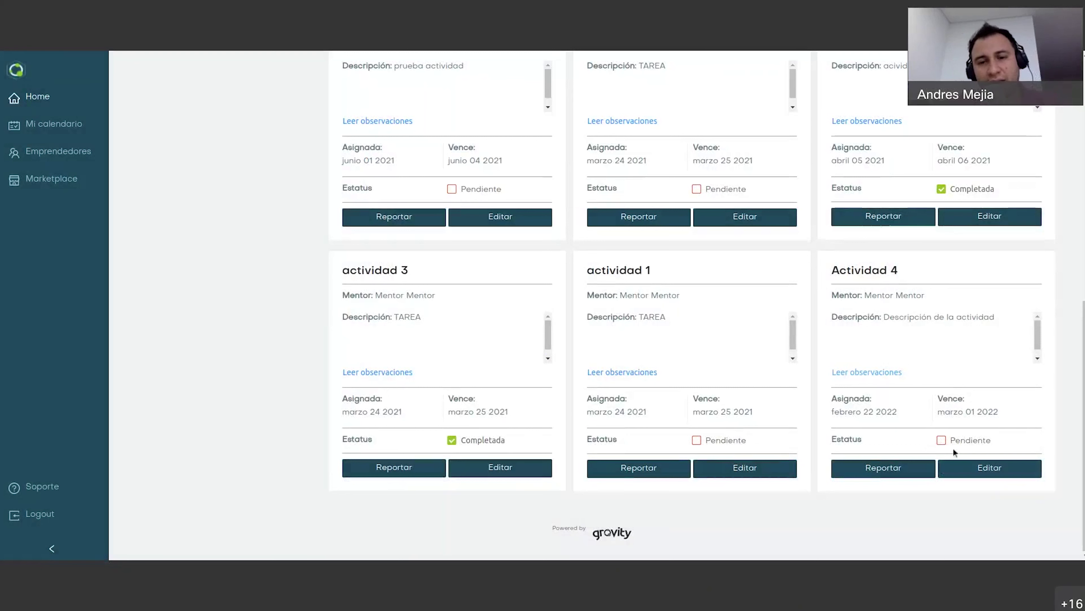
left_click(947, 442)
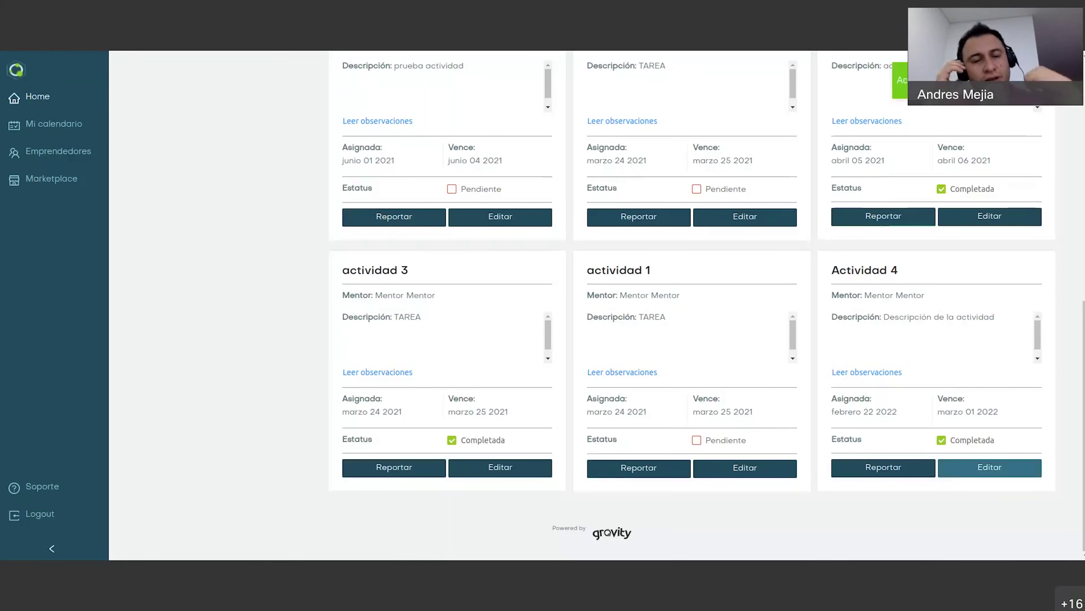
scroll(954, 475, "up", 1)
scroll(954, 474, "up", 3)
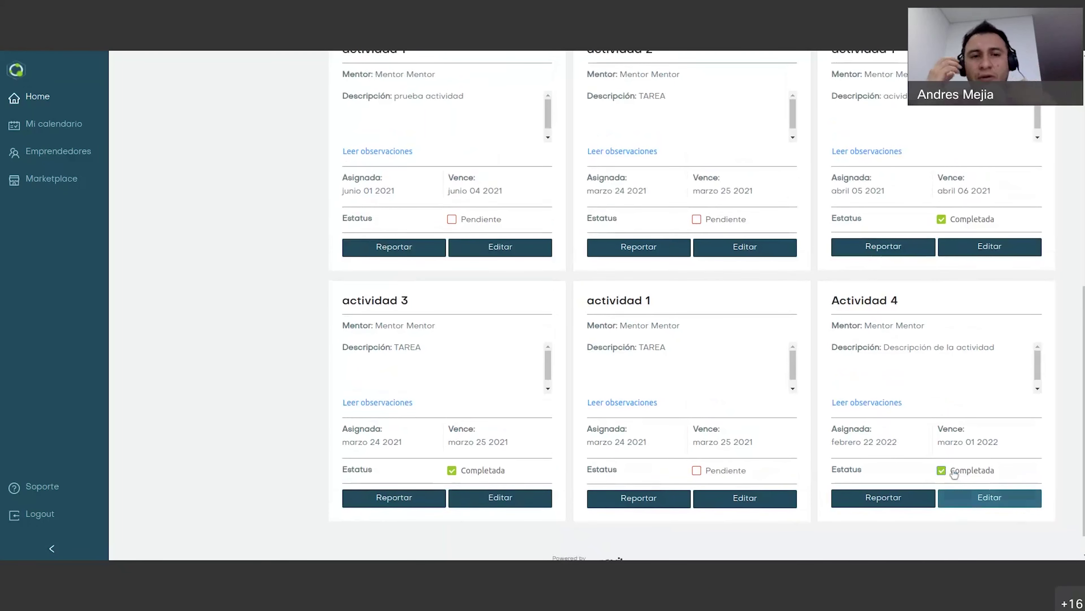
scroll(952, 469, "down", 3)
scroll(953, 469, "down", 2)
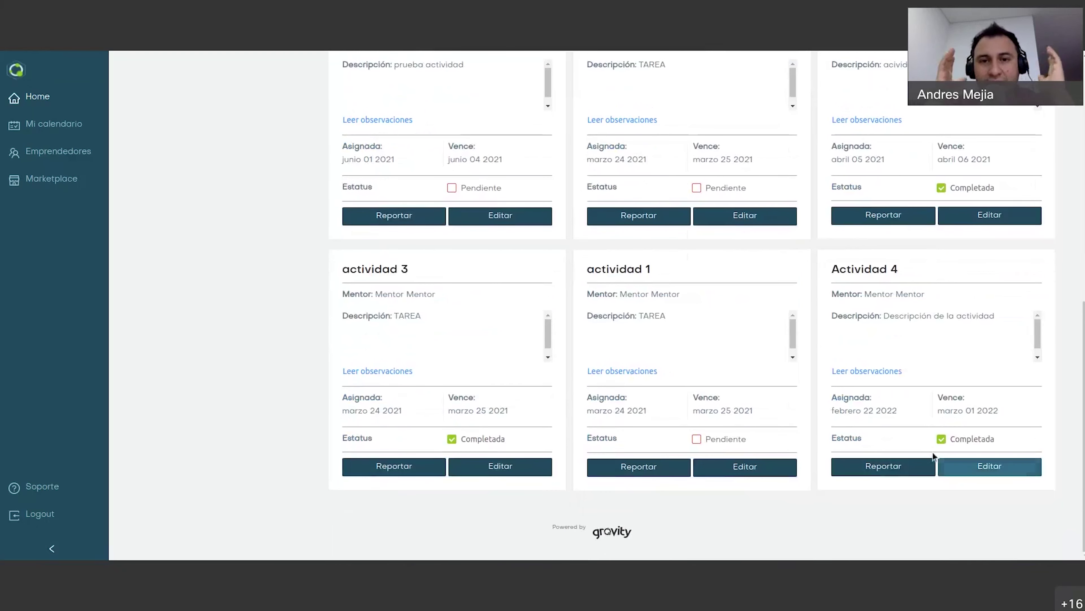